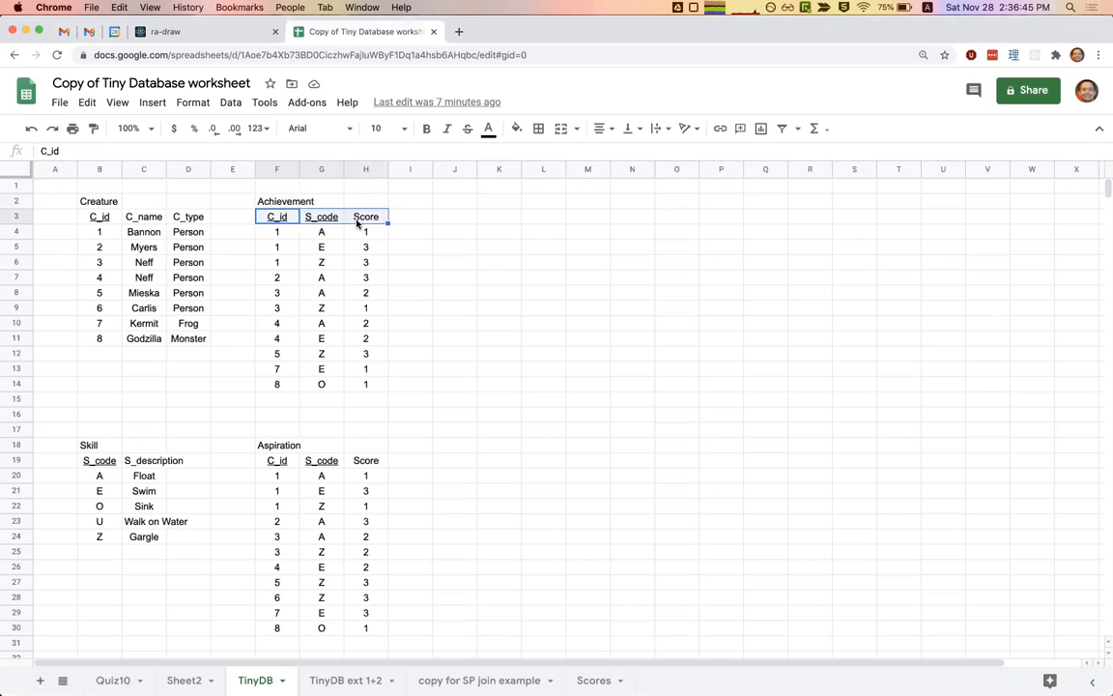
Copy the Achievement column headers to K3 and the three Achievement rows F5:H7 beneath them at K4
click(495, 219)
text(C_id	S_code	Score)
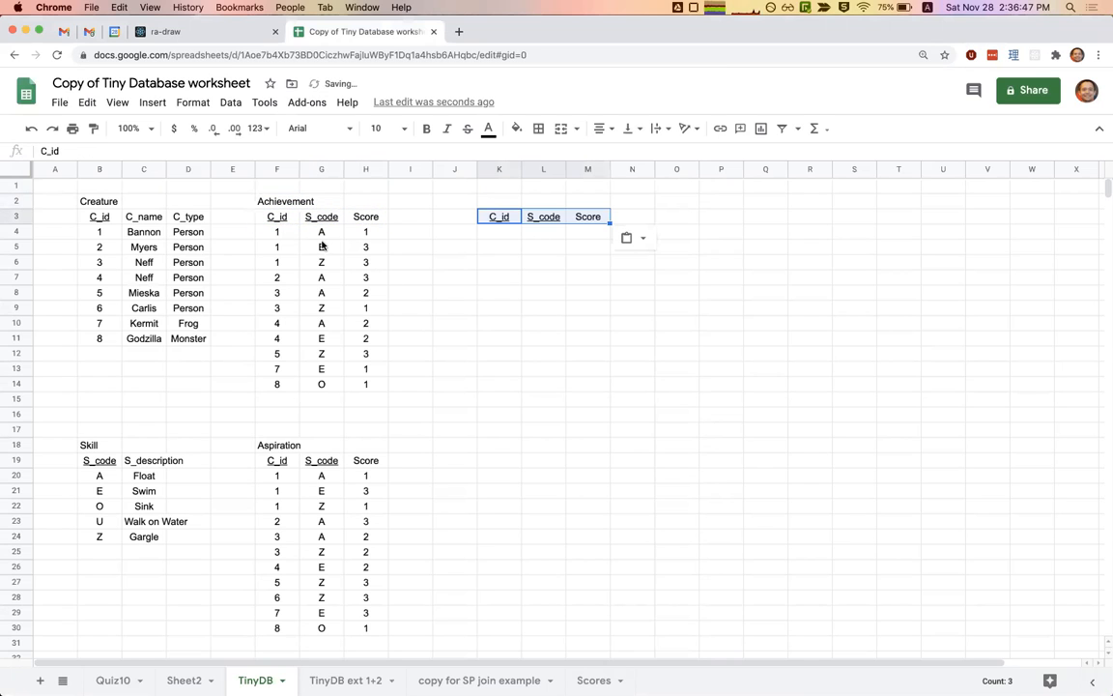
drag(365, 249, 365, 280)
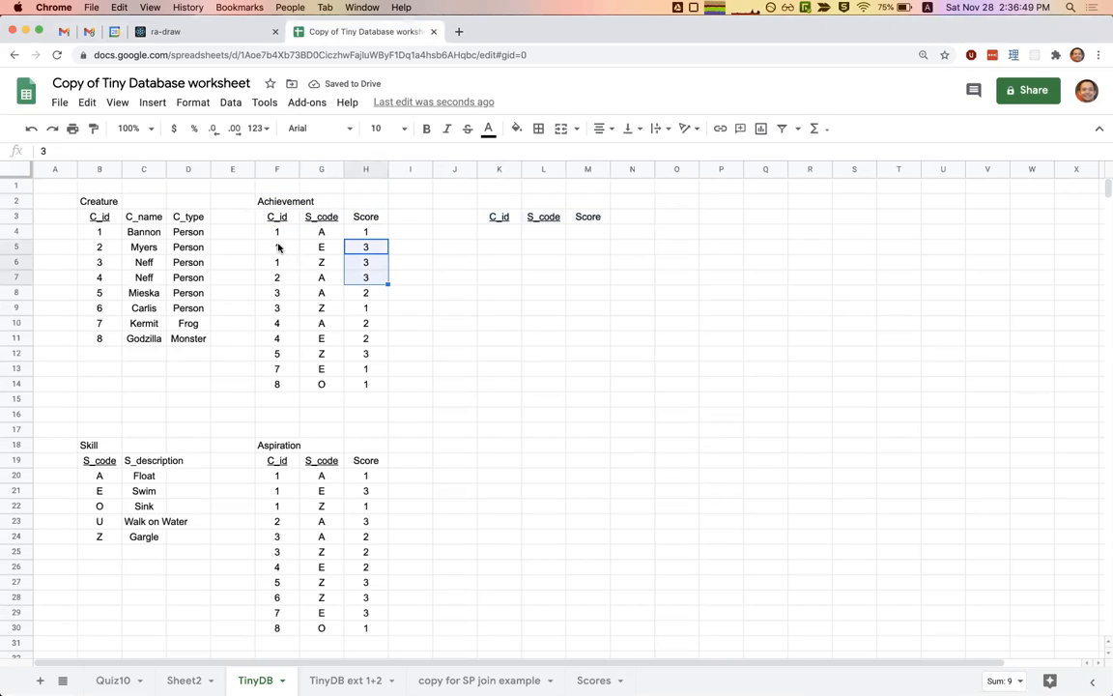
drag(277, 247, 361, 280)
key(ctrl+c)
click(499, 236)
key(ctrl+v)
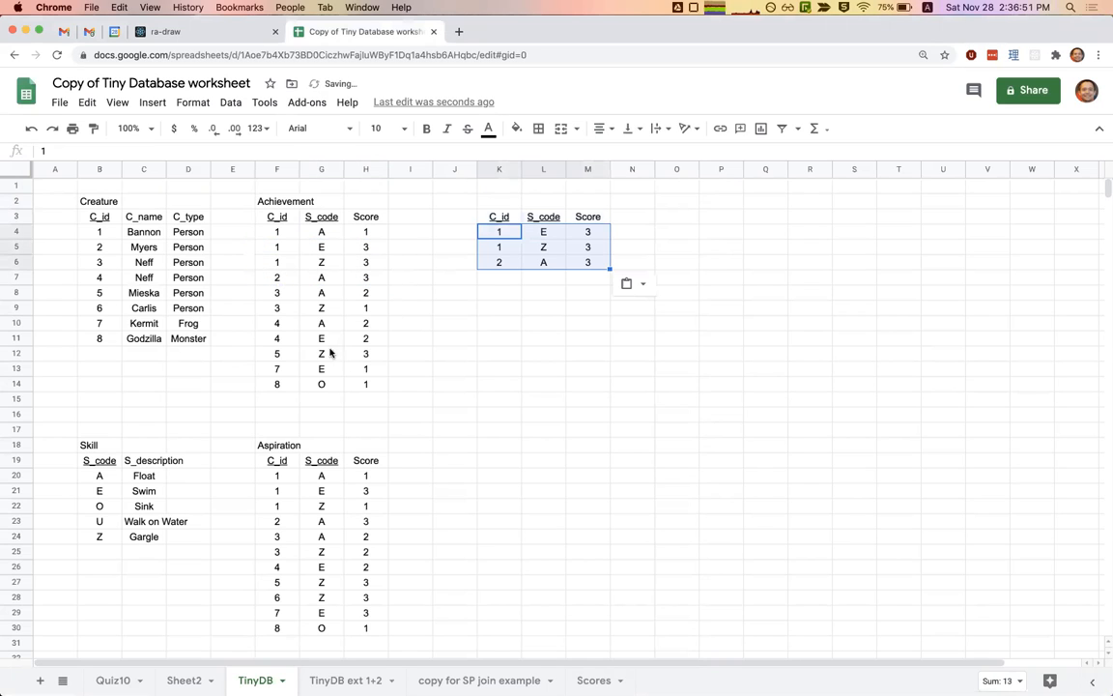
Copy the Achievement row with C_id 5 from F12:H12 to K7
drag(278, 353, 380, 356)
key(ctrl+c)
click(496, 278)
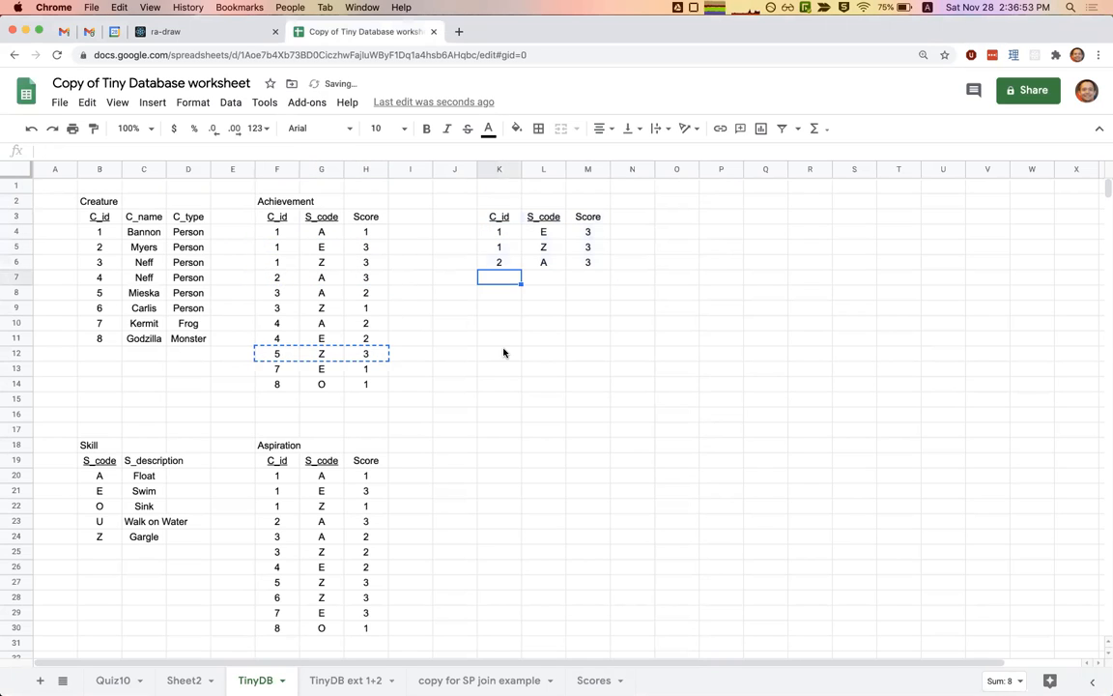
key(ctrl+v)
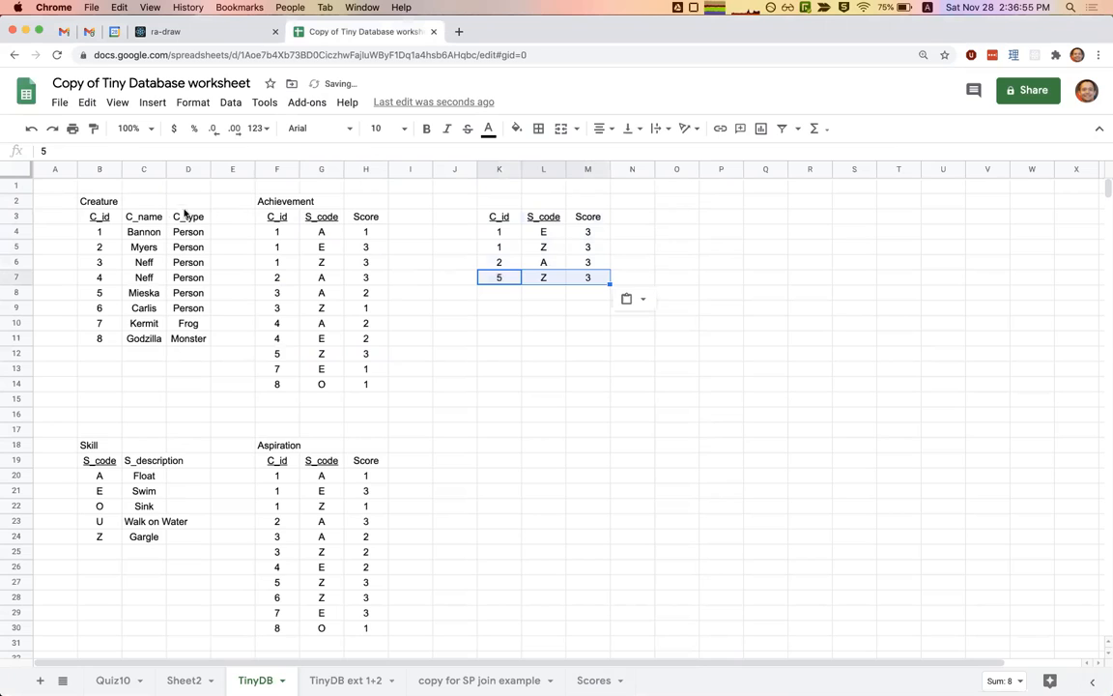
Copy the Creature headers C_id, C_name and C_type to N3, beside the copied Achievement headers
drag(99, 217, 189, 217)
key(ctrl+c)
click(634, 219)
key(ctrl+v)
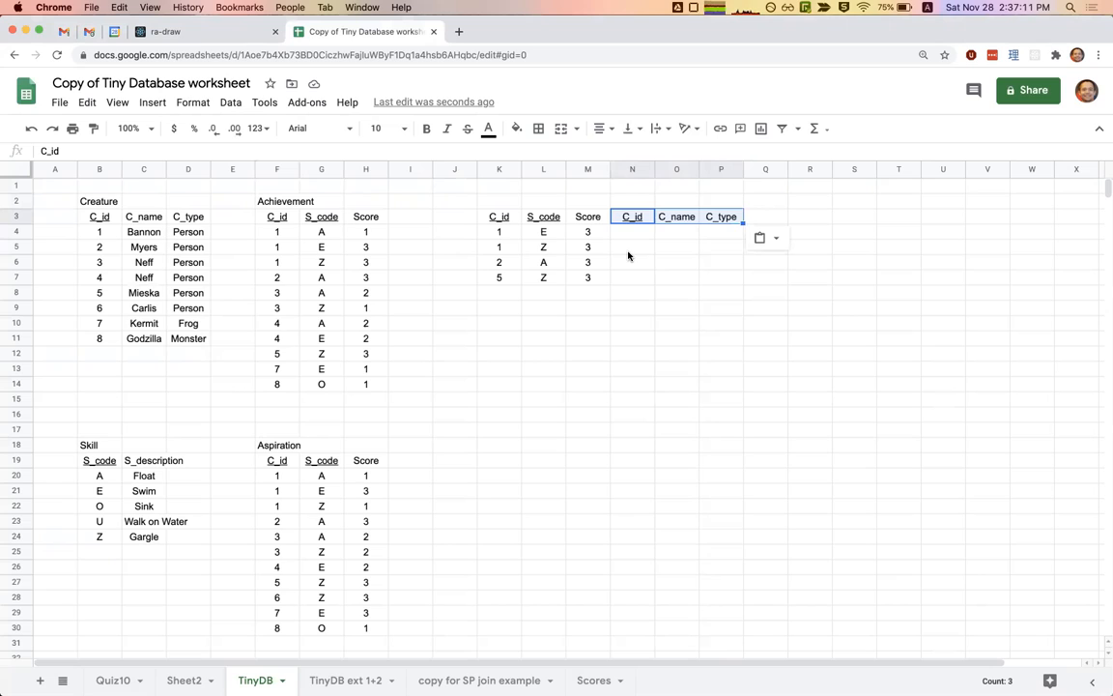
Examine the score 3 rows in Achievement and the C_id values of the copied rows in K4:M7
click(372, 248)
click(377, 277)
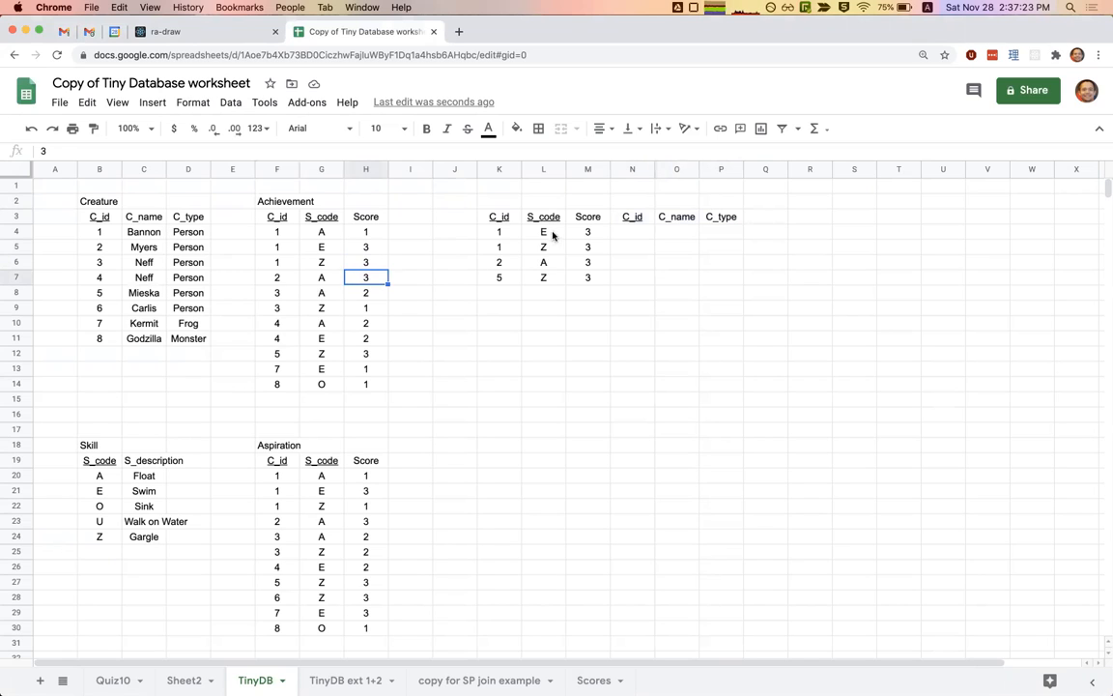
drag(499, 232, 577, 277)
click(578, 278)
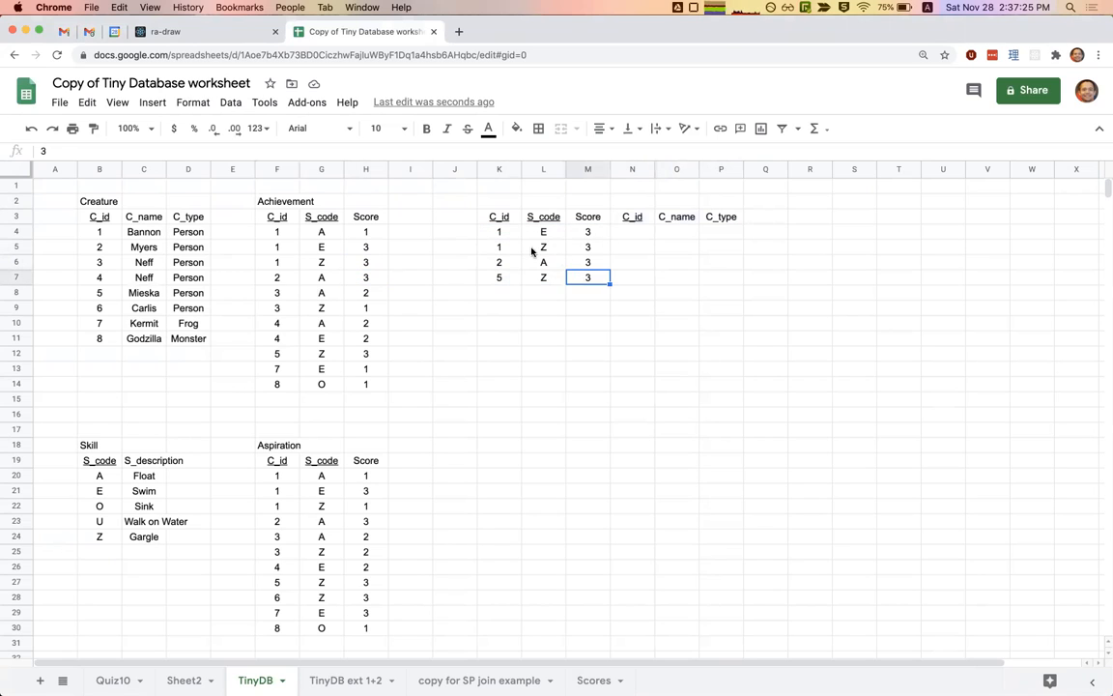
drag(499, 232, 500, 278)
click(499, 278)
click(501, 234)
click(502, 249)
click(503, 264)
click(503, 279)
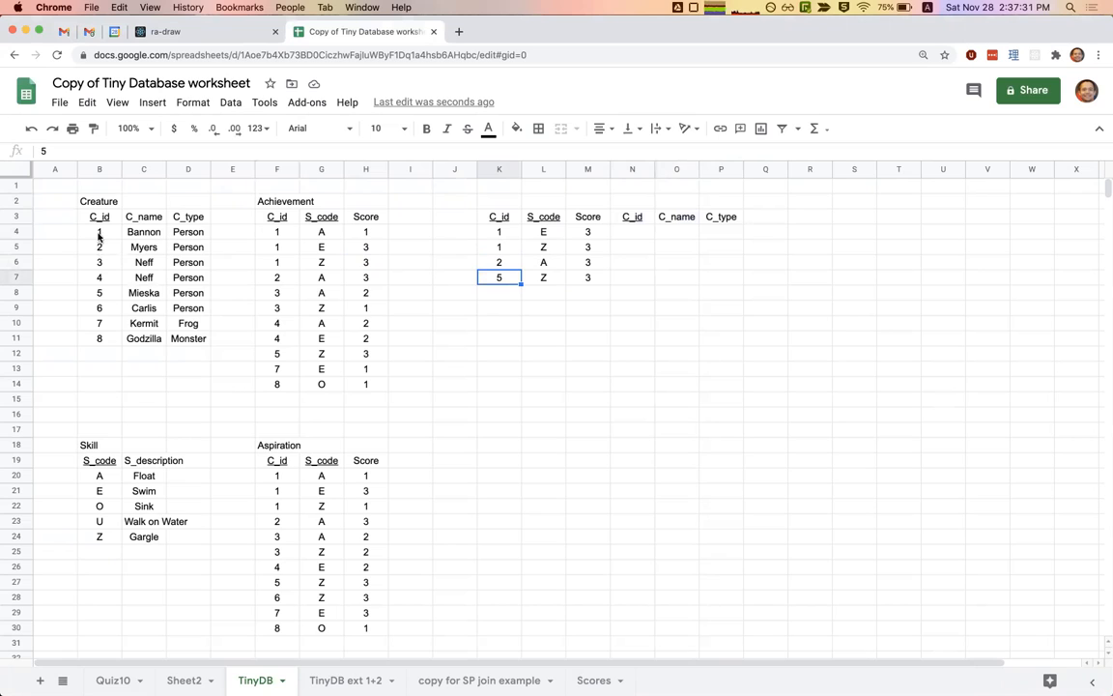
Copy the Creature row with C_id 1 into both N4:P4 and N5:P5, beside the two matching achievement rows
drag(108, 232, 202, 236)
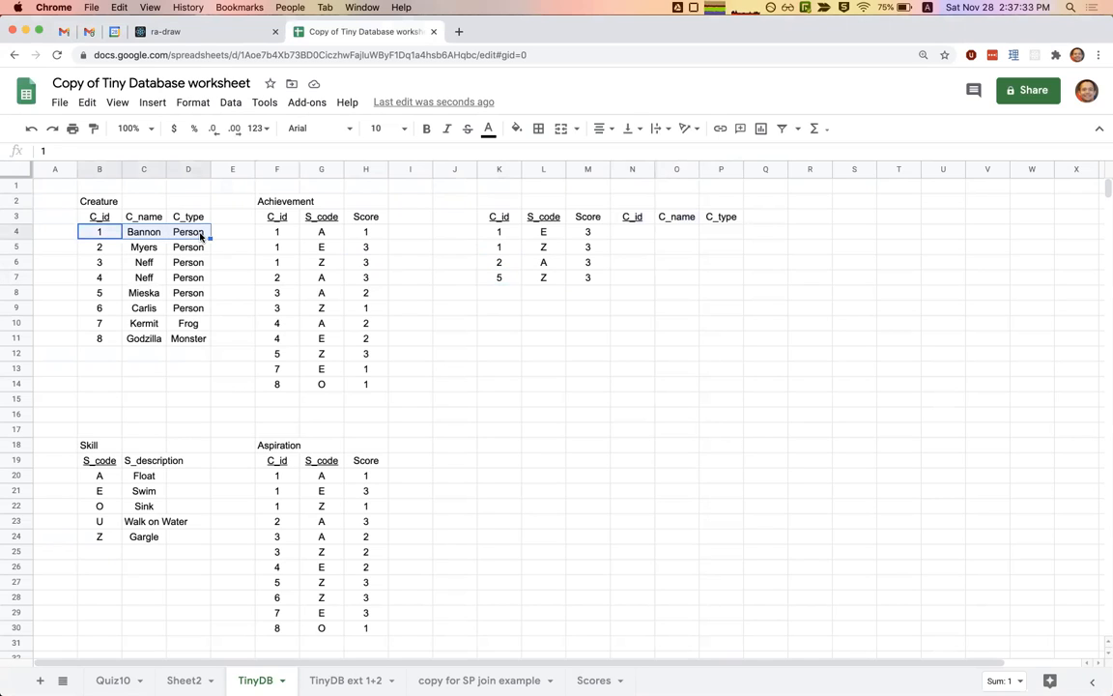
key(super+c)
click(633, 236)
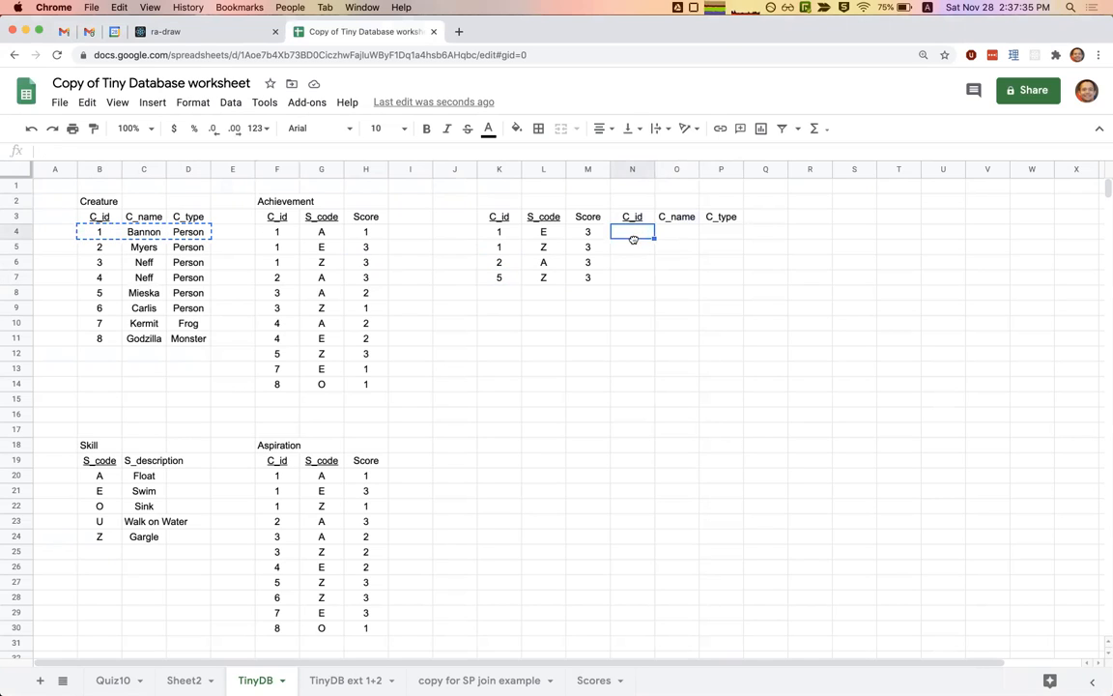
shift+click(631, 249)
key(super+v)
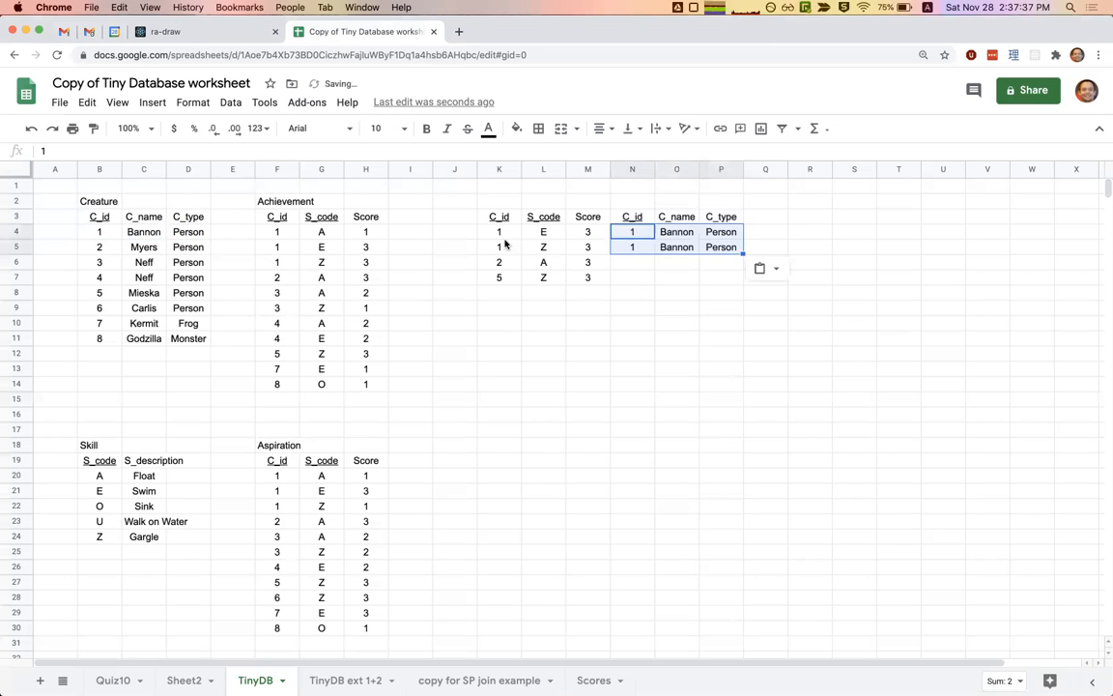
drag(505, 244, 500, 232)
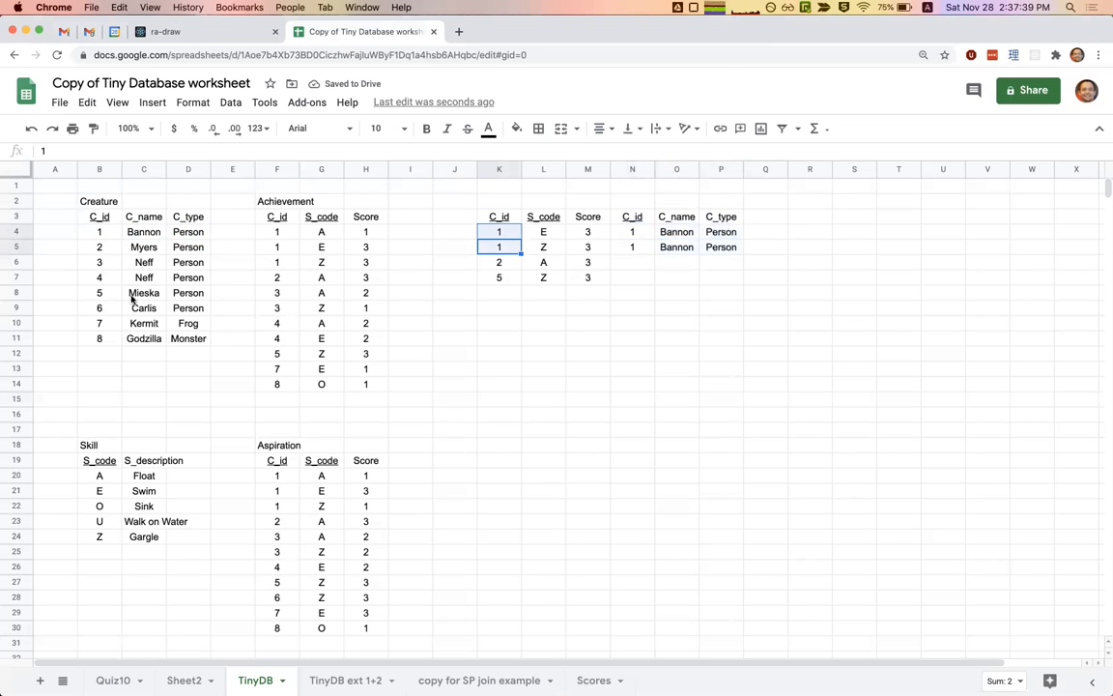
Copy the Creature row with C_id 5 to N7, beside its matching achievement row
drag(97, 293, 199, 294)
key(super+c)
click(631, 278)
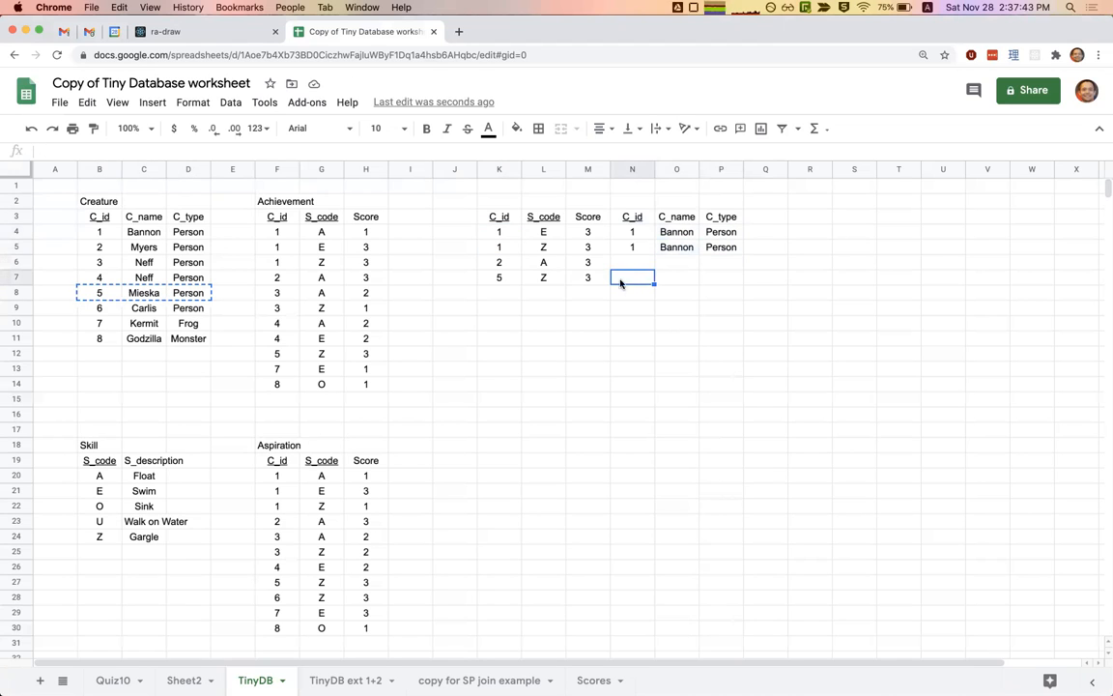
key(super+v)
Copy the Creature row with C_id 2 to N6, beside its matching achievement row
drag(97, 247, 199, 248)
key(super+c)
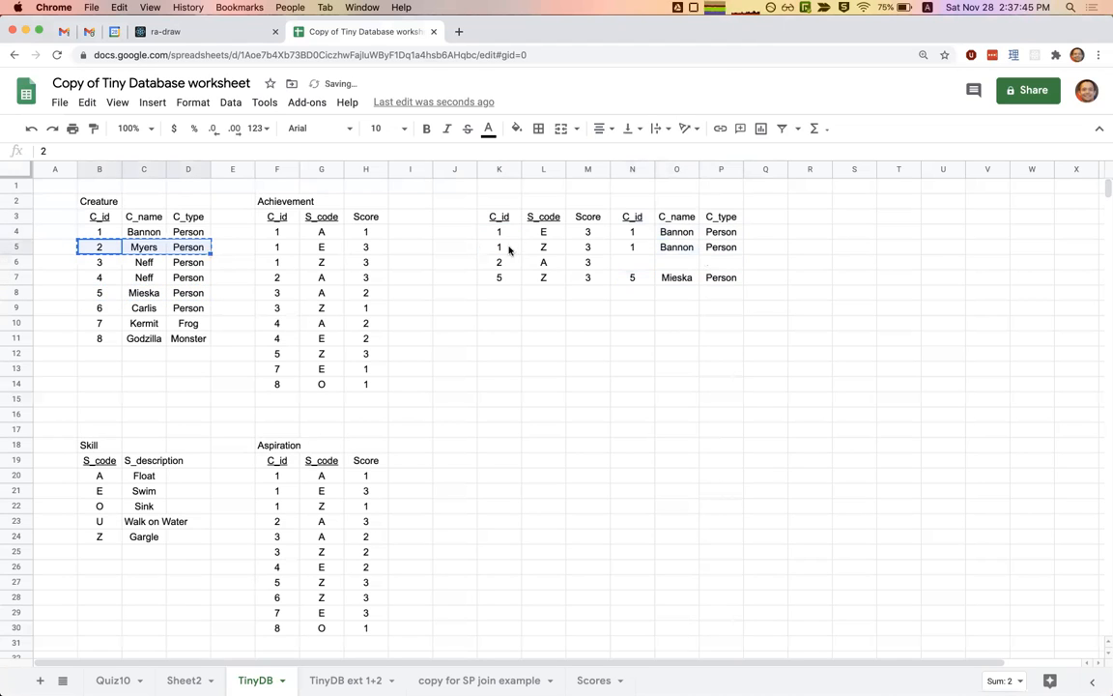
click(623, 261)
key(super+v)
click(660, 323)
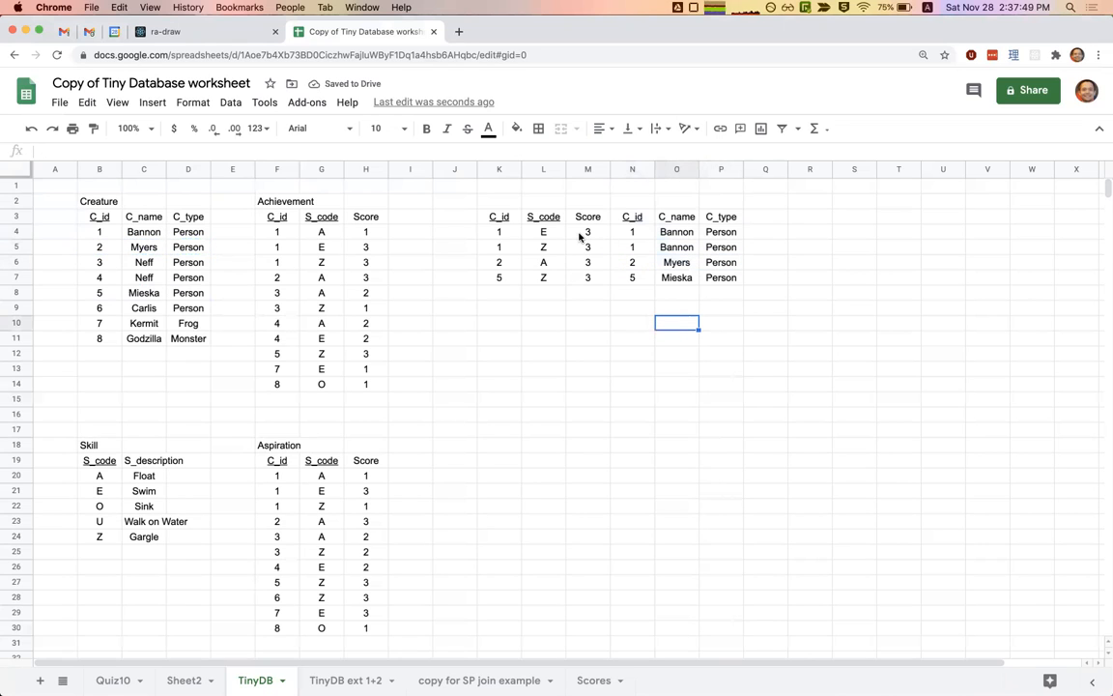
Clear the duplicate C_id column, N3:N7, from the joined table
drag(493, 222, 736, 284)
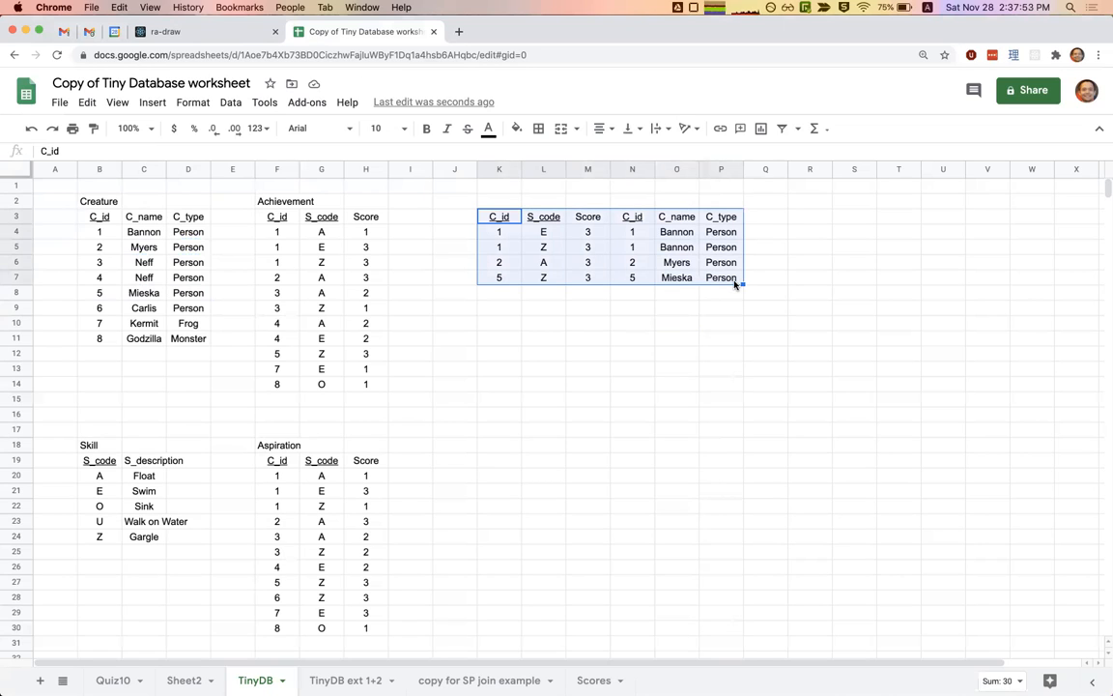
click(632, 233)
drag(632, 221, 636, 278)
key(Delete)
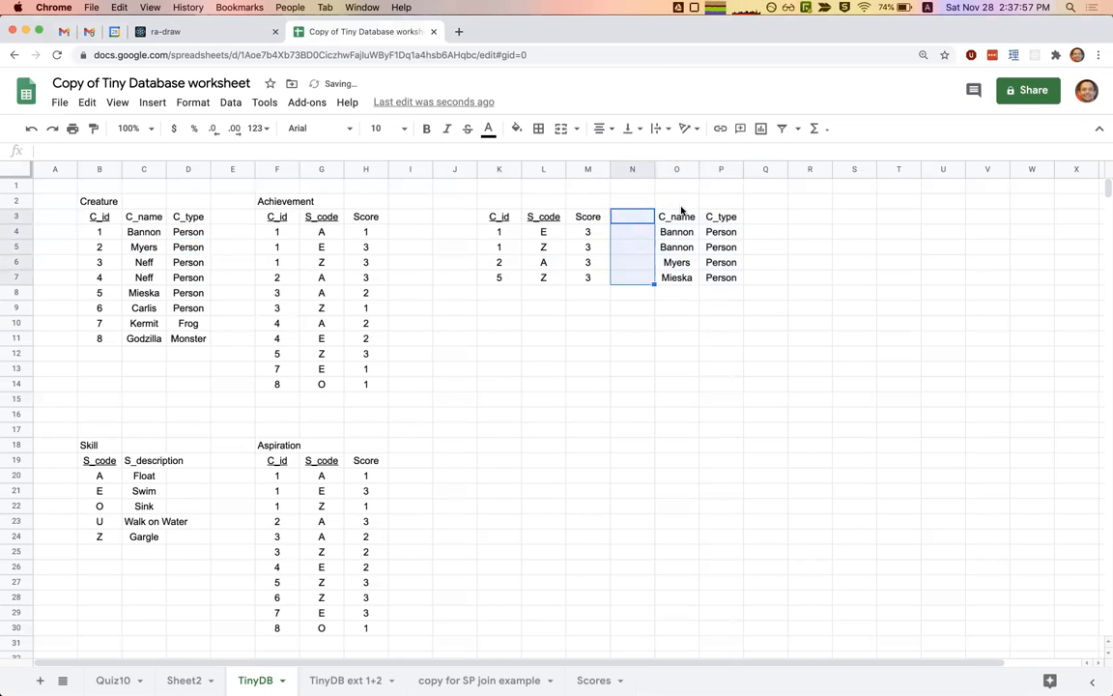
Move the C_name and C_type columns from O3:P7 to N3, directly beside the Score column
drag(668, 218, 723, 280)
key(super+x)
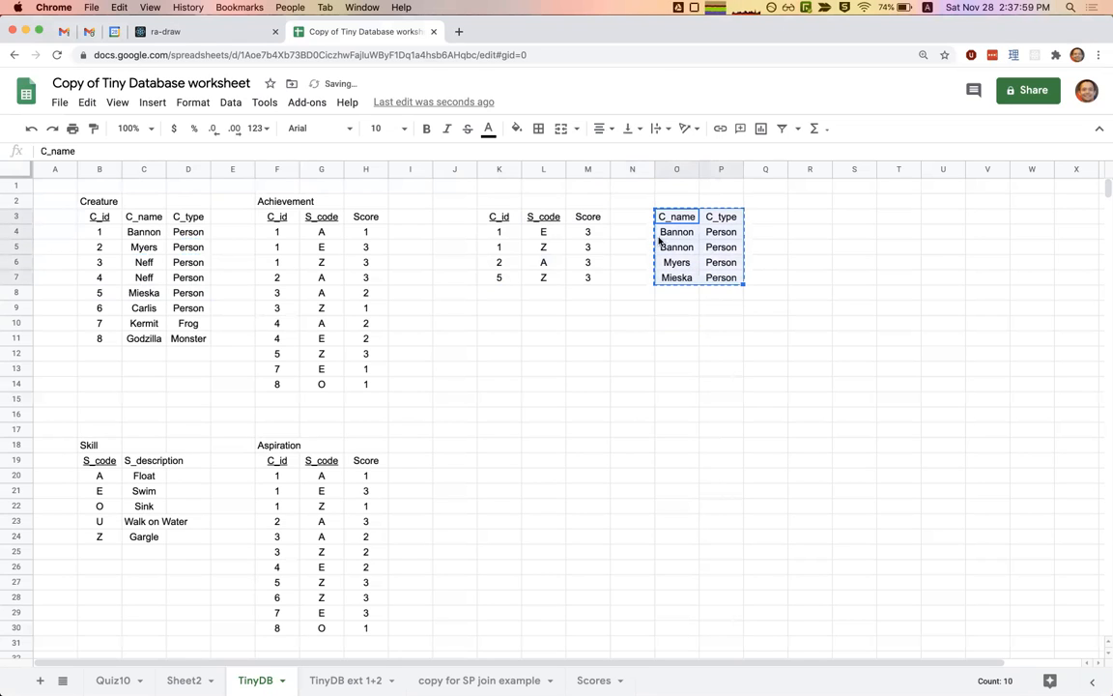
click(640, 220)
key(super+v)
Title the joined table "Poor achievement with its creature data" in cell K2
click(497, 201)
text(Poor achievement with itc)
key(BackSpace)
text(s creature data)
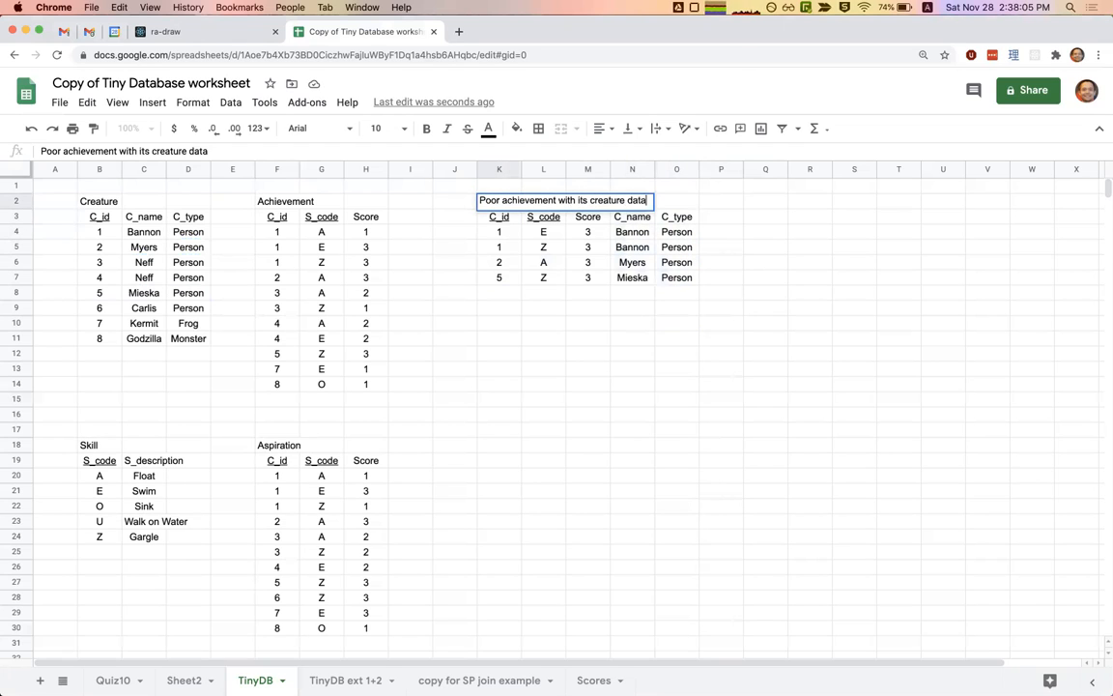
key(Return)
click(498, 354)
click(512, 309)
Try a light yellow fill on K4:M5, and undo it
drag(502, 237, 589, 250)
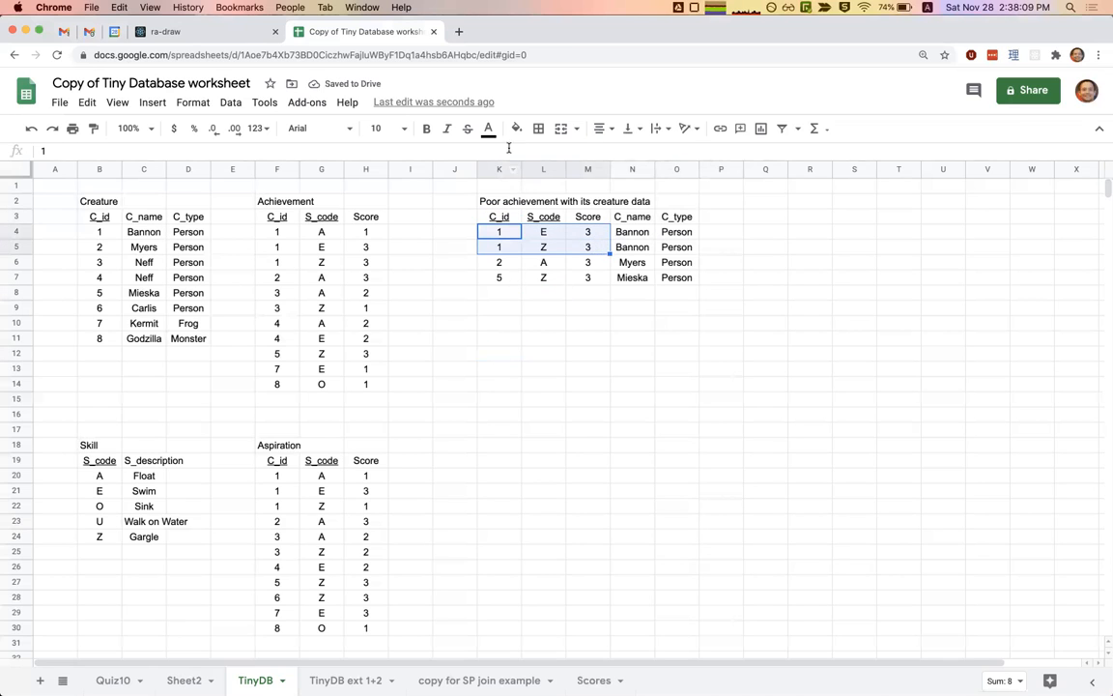
click(517, 127)
click(569, 216)
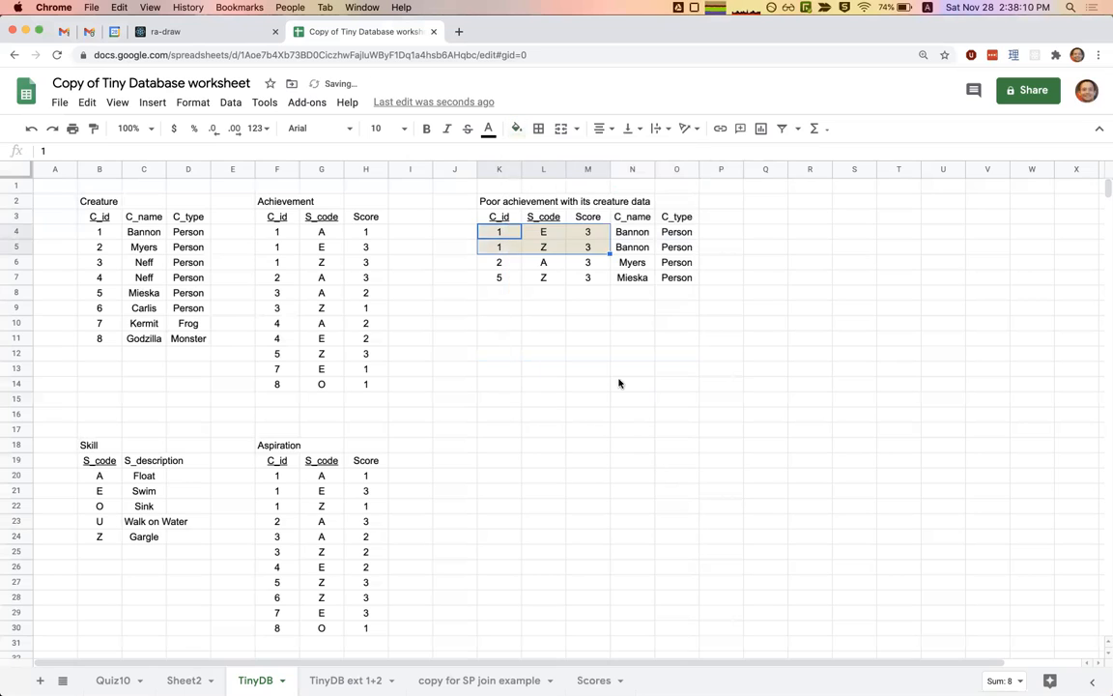
click(601, 328)
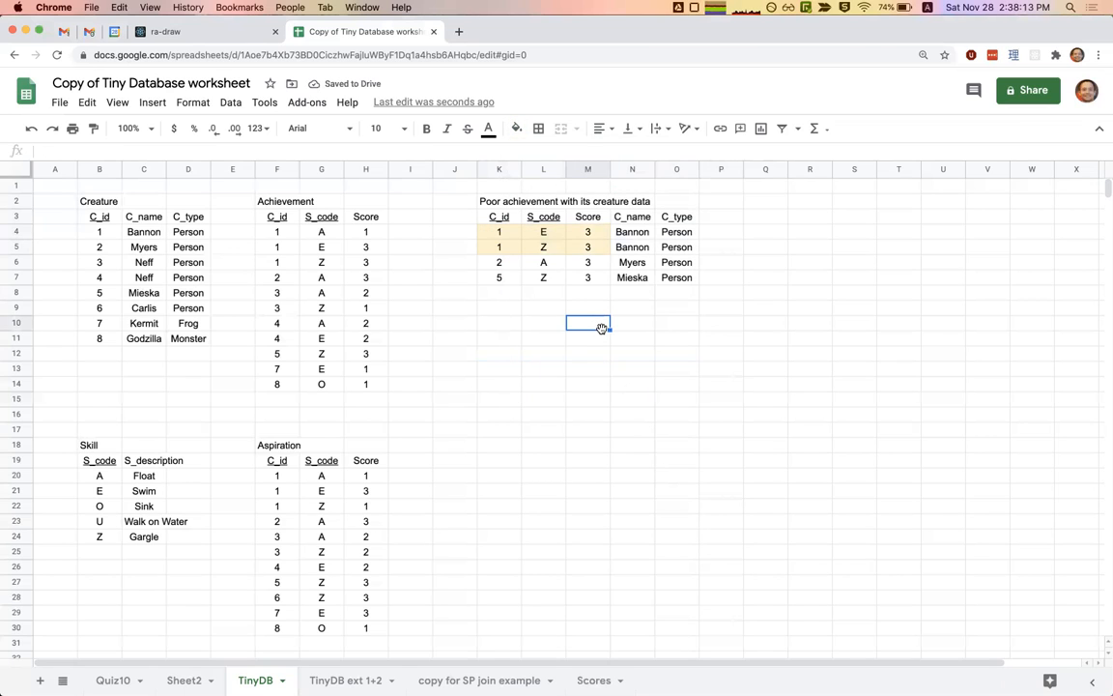
click(595, 249)
key(super+z)
Fill M4:O5 and the C_id cells K4:K5 with light orange, leaving out the S_code cells
drag(588, 232, 688, 253)
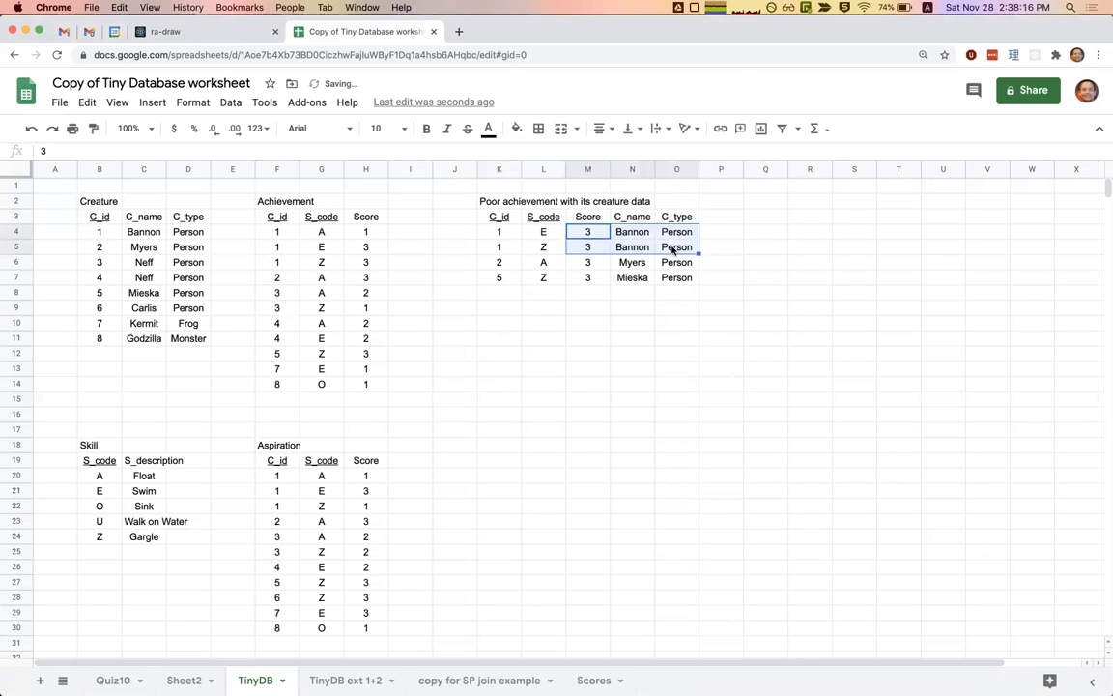
super+click(500, 238)
super+click(500, 246)
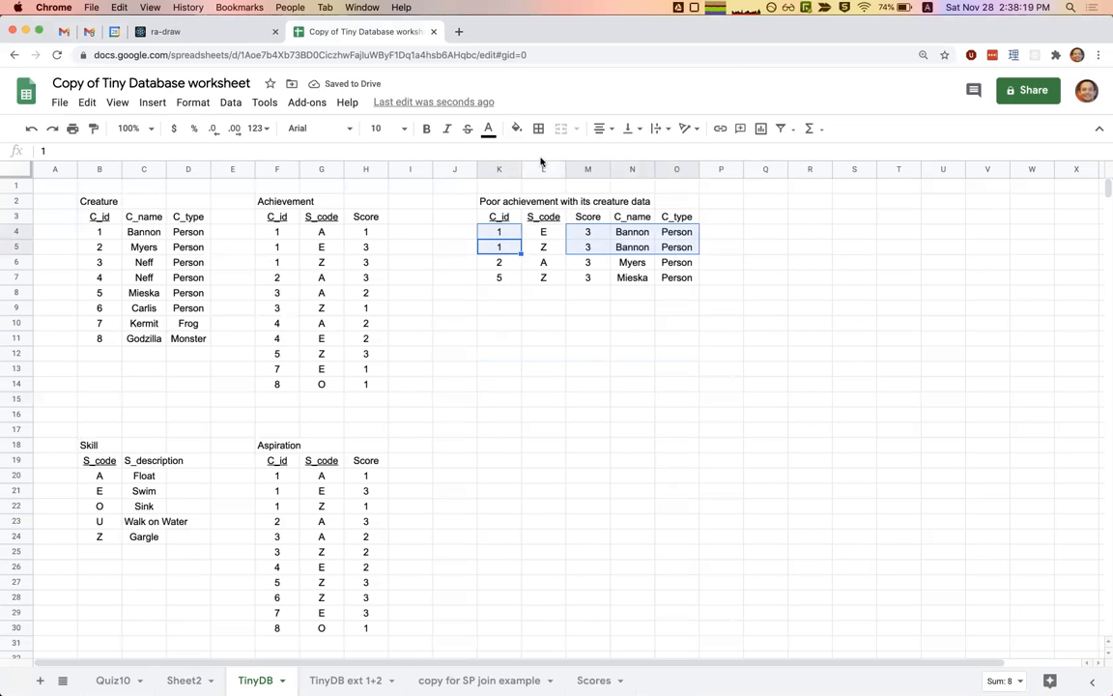
click(515, 128)
click(560, 215)
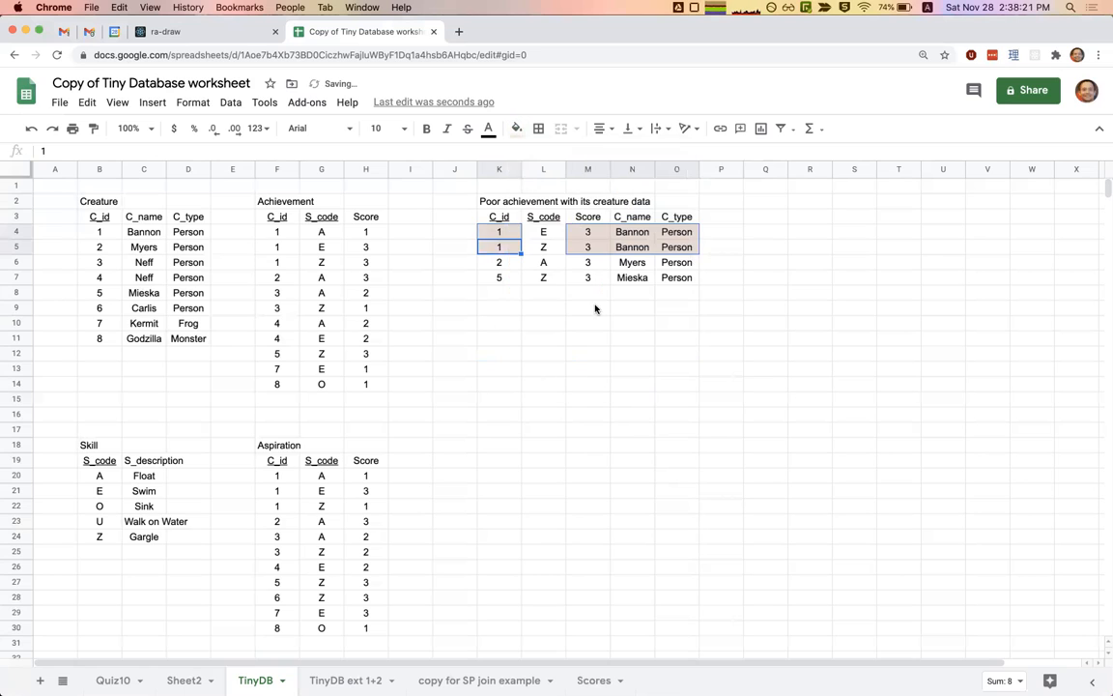
click(595, 309)
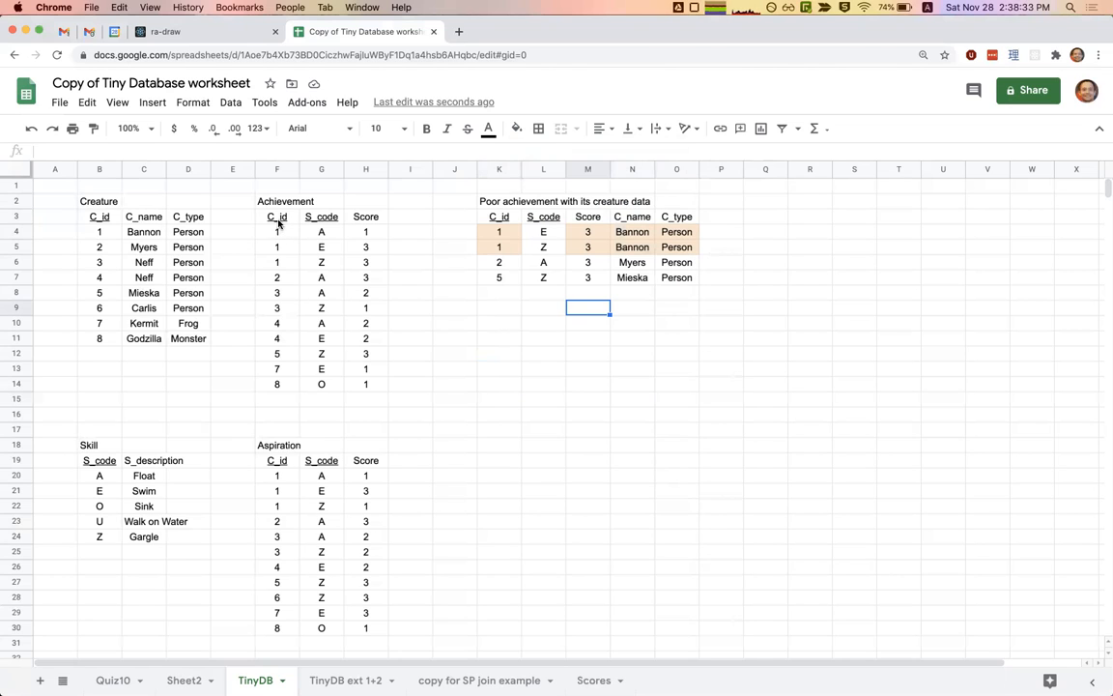
Examine the C_id and S_code columns of Achievement for repeated values, and the C_id key of the Creature table
drag(278, 220, 286, 388)
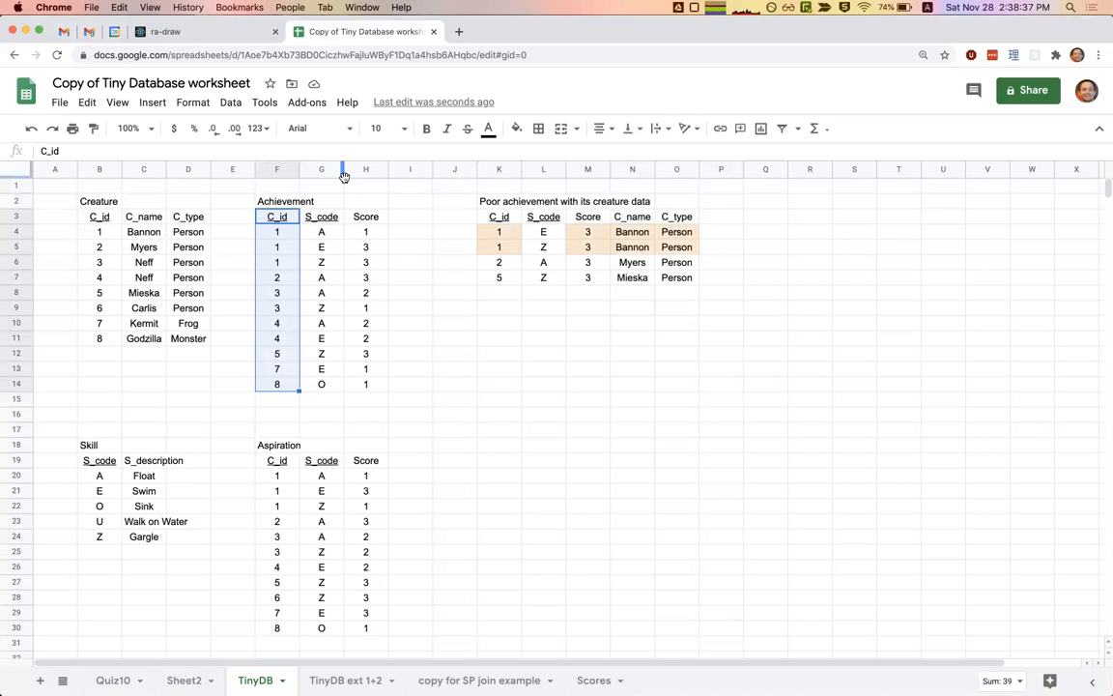
click(323, 365)
drag(276, 217, 277, 384)
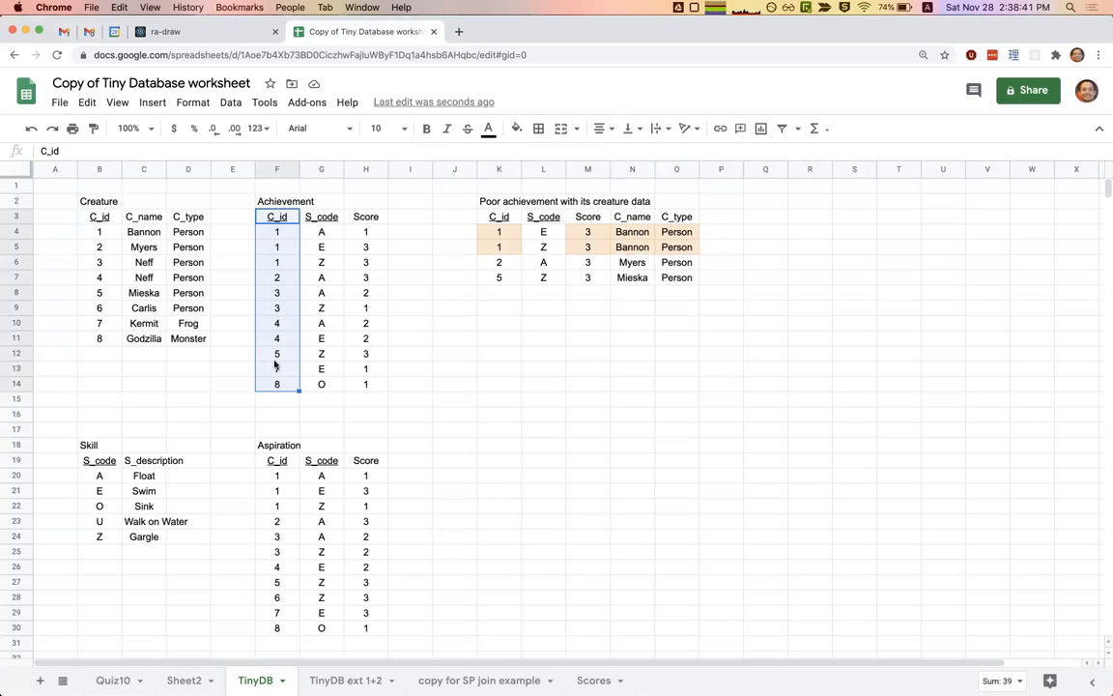
click(279, 254)
key(Down)
key(Down)
key(Down)
key(Down)
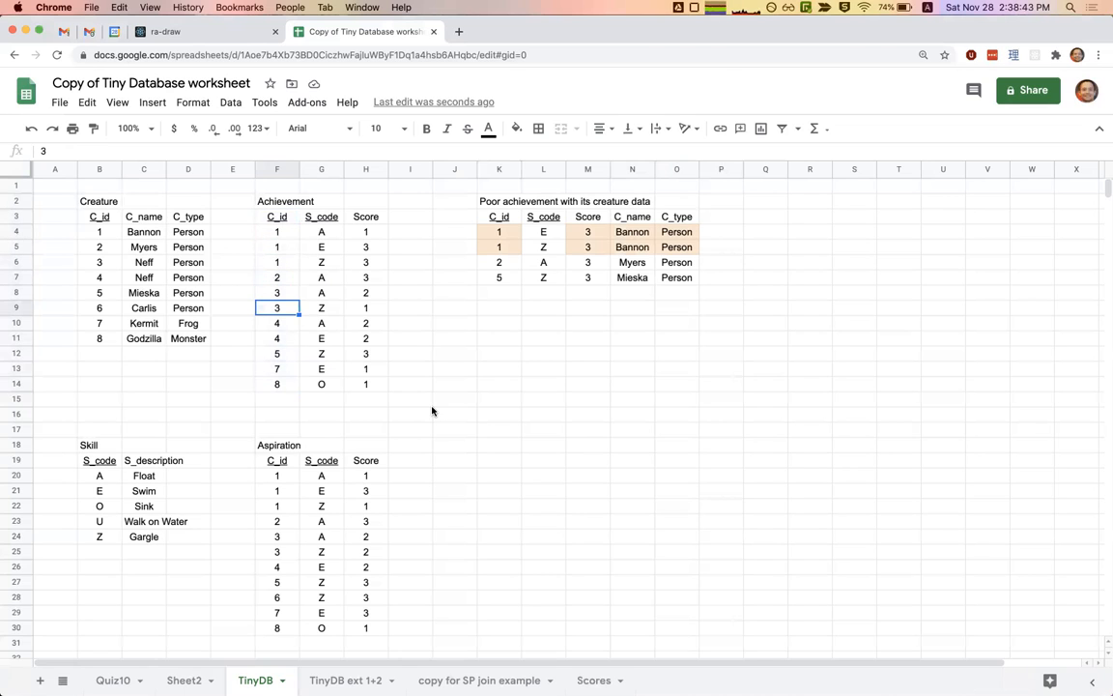
click(275, 233)
click(287, 248)
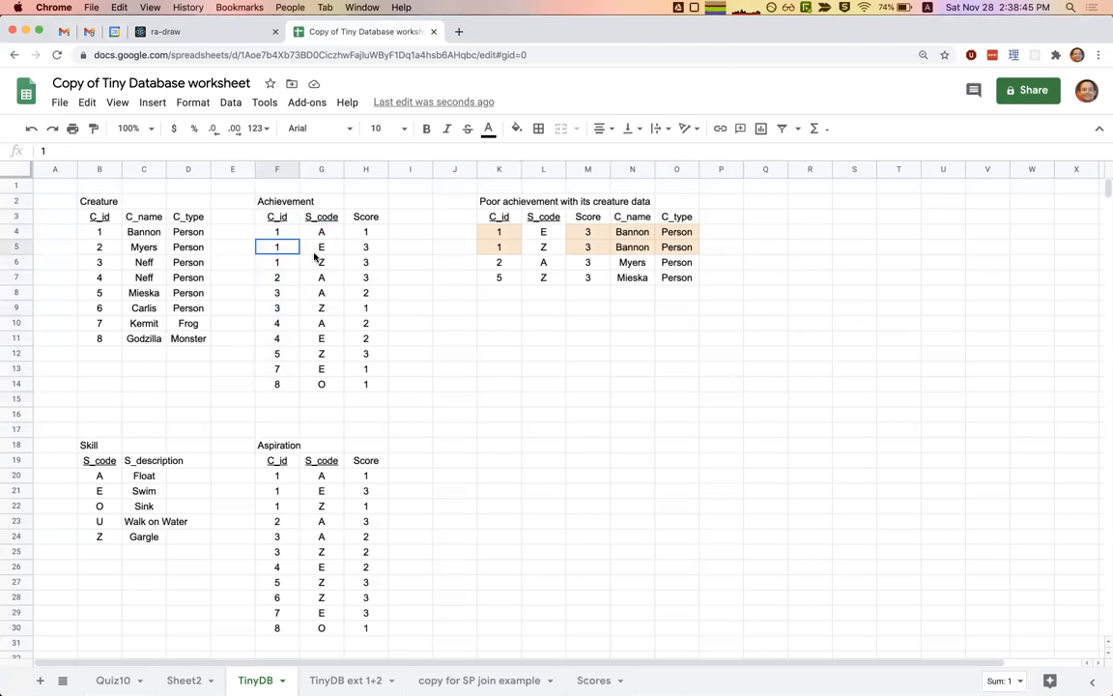
drag(291, 239, 285, 269)
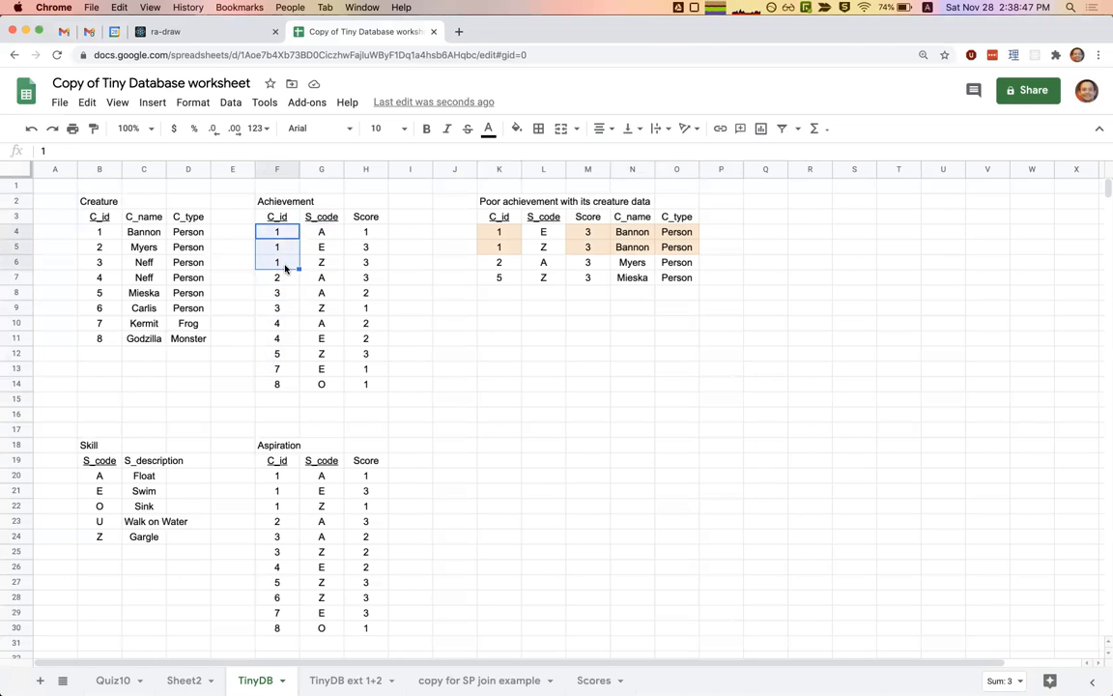
click(321, 248)
super+click(321, 338)
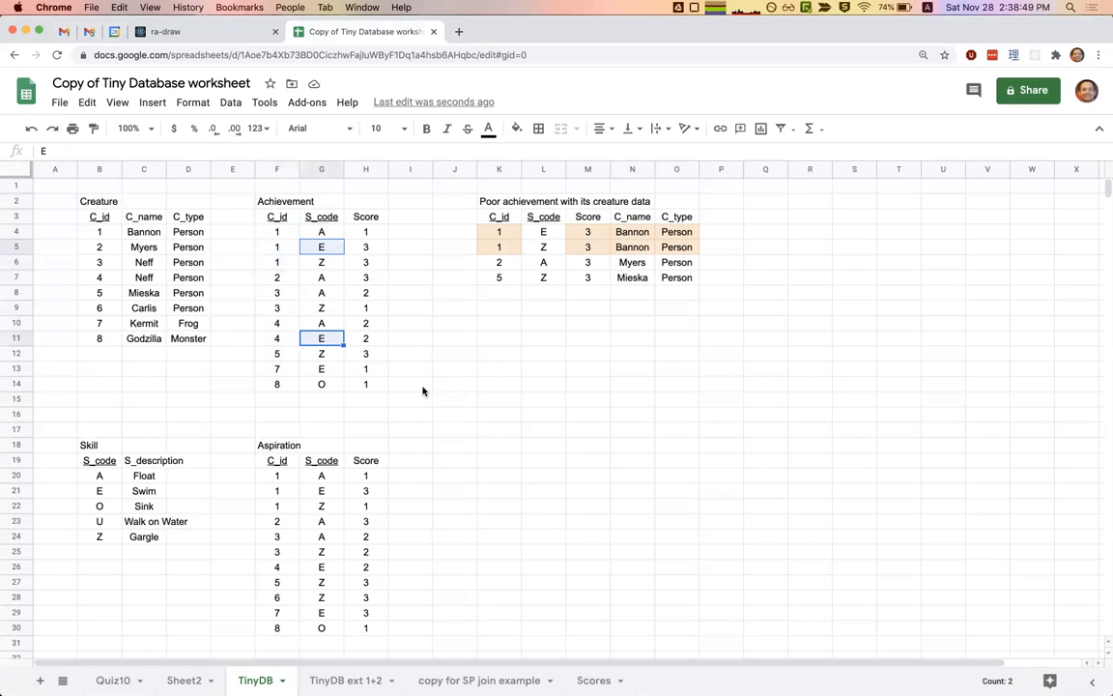
drag(263, 233, 281, 385)
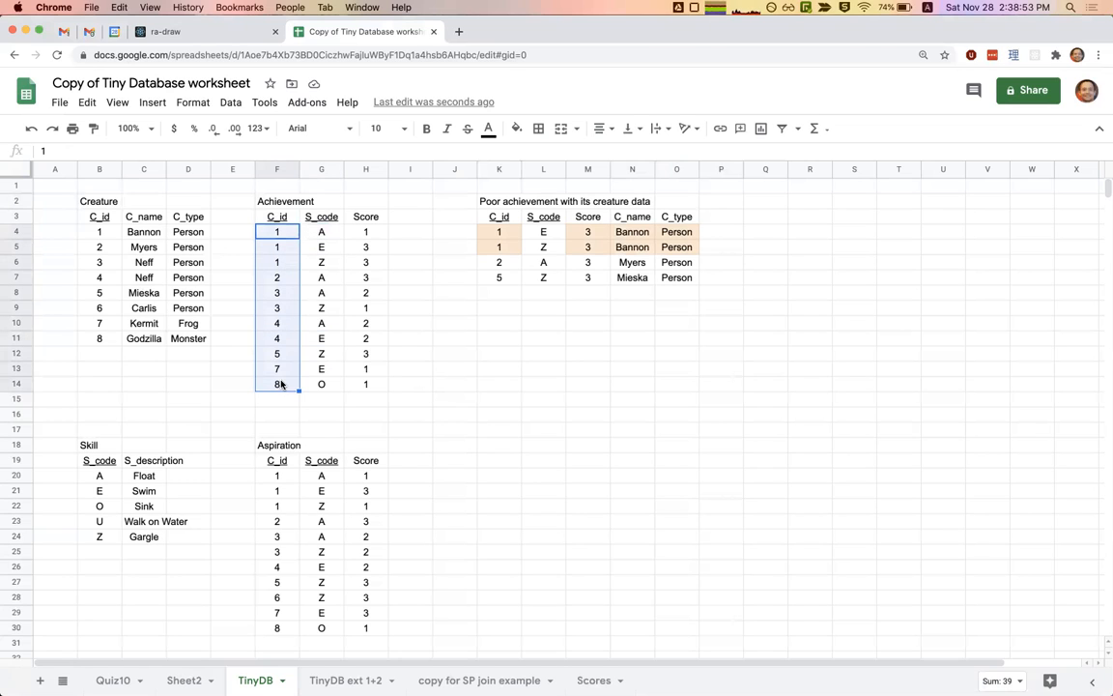
drag(193, 338, 99, 216)
click(100, 216)
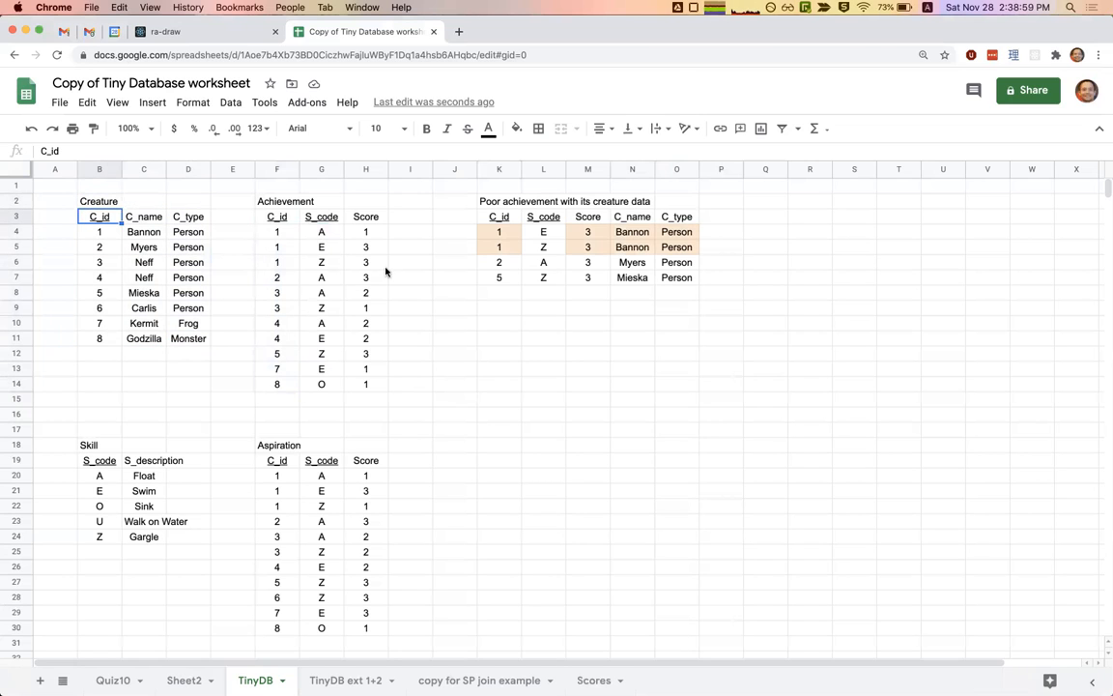
Compare the joined table's repeated creature data and its title with the Achievement table
click(641, 247)
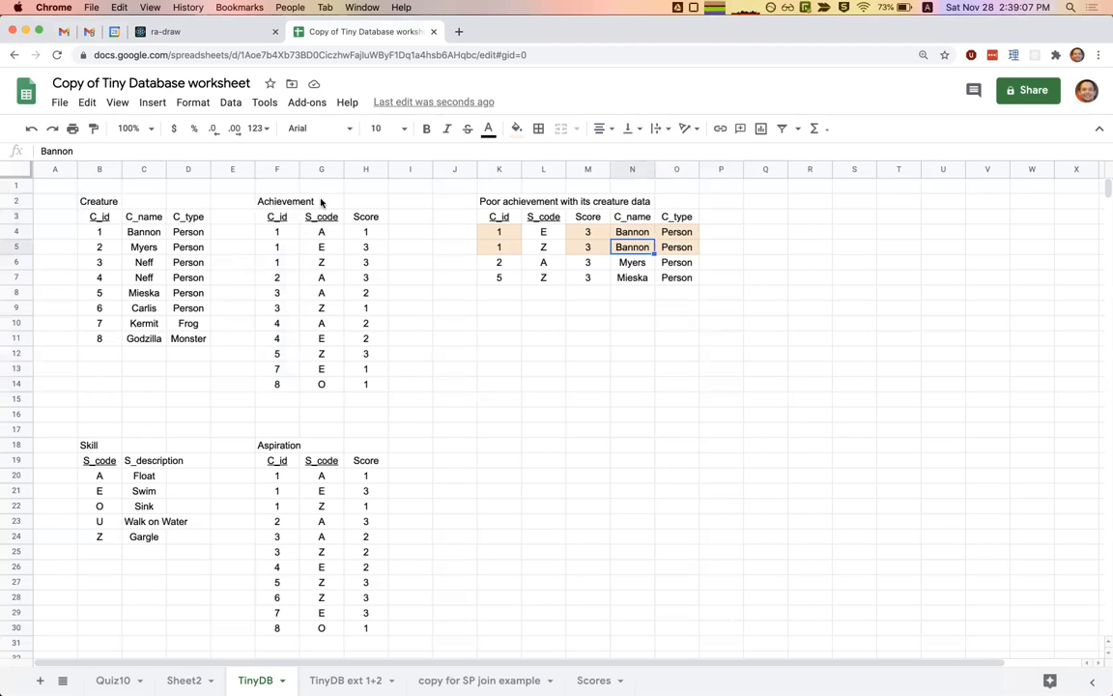
click(278, 205)
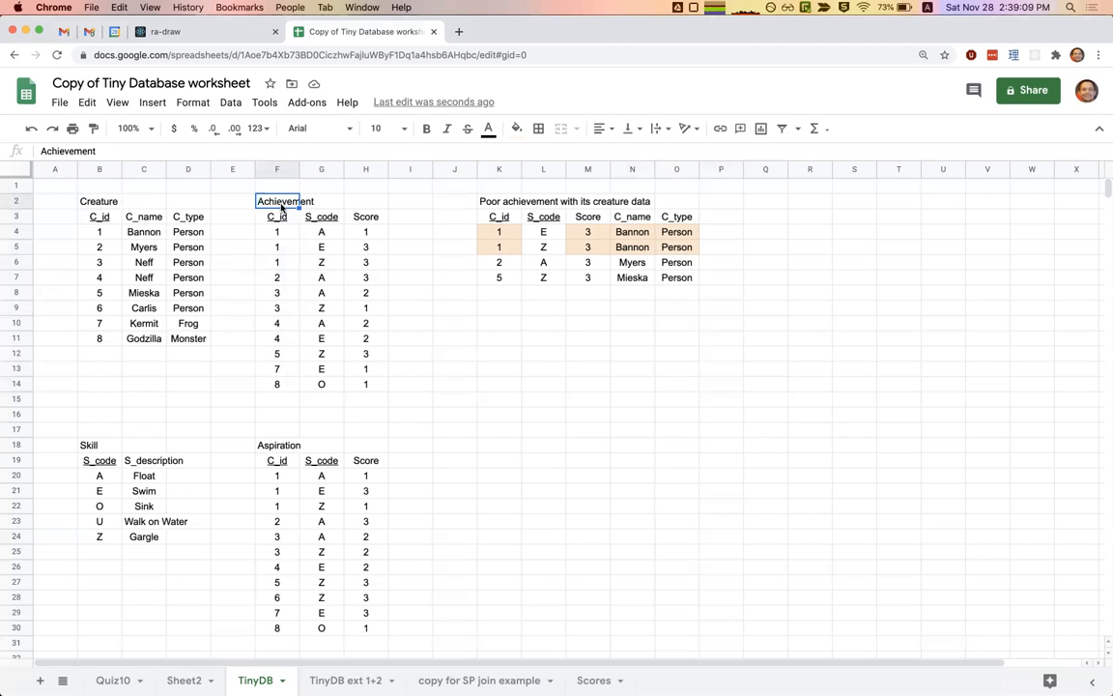
click(500, 201)
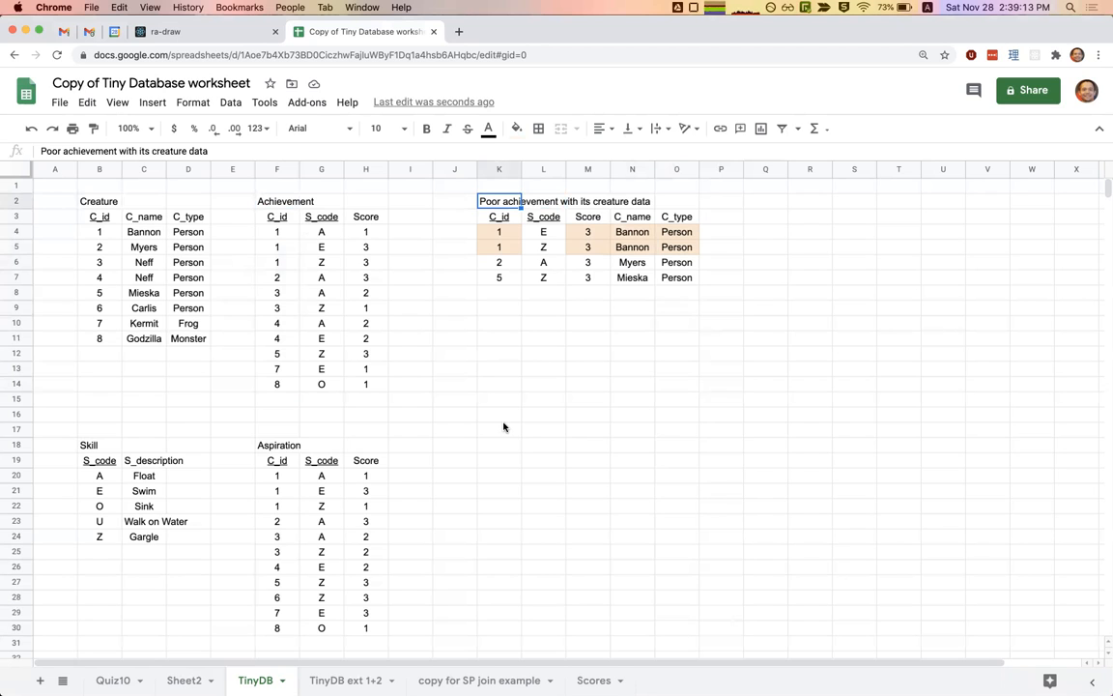
Open the "copy for SP join example" sheet and examine the town ID columns of the Creature, Skill and Town tables
click(469, 675)
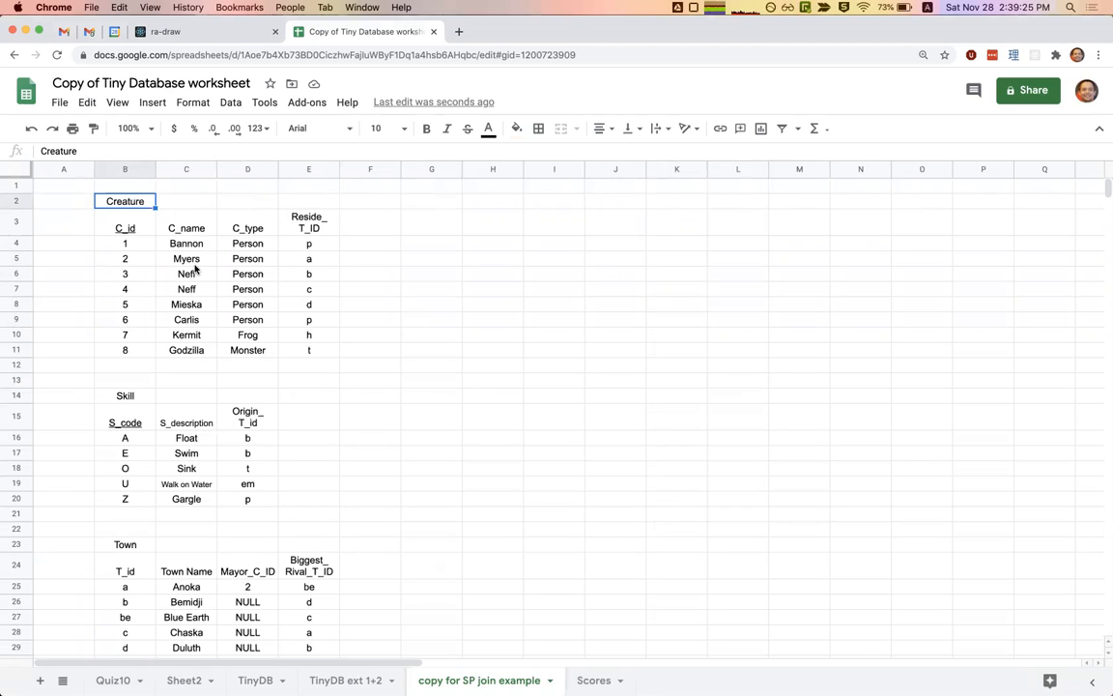
drag(300, 229, 307, 333)
click(230, 413)
click(245, 499)
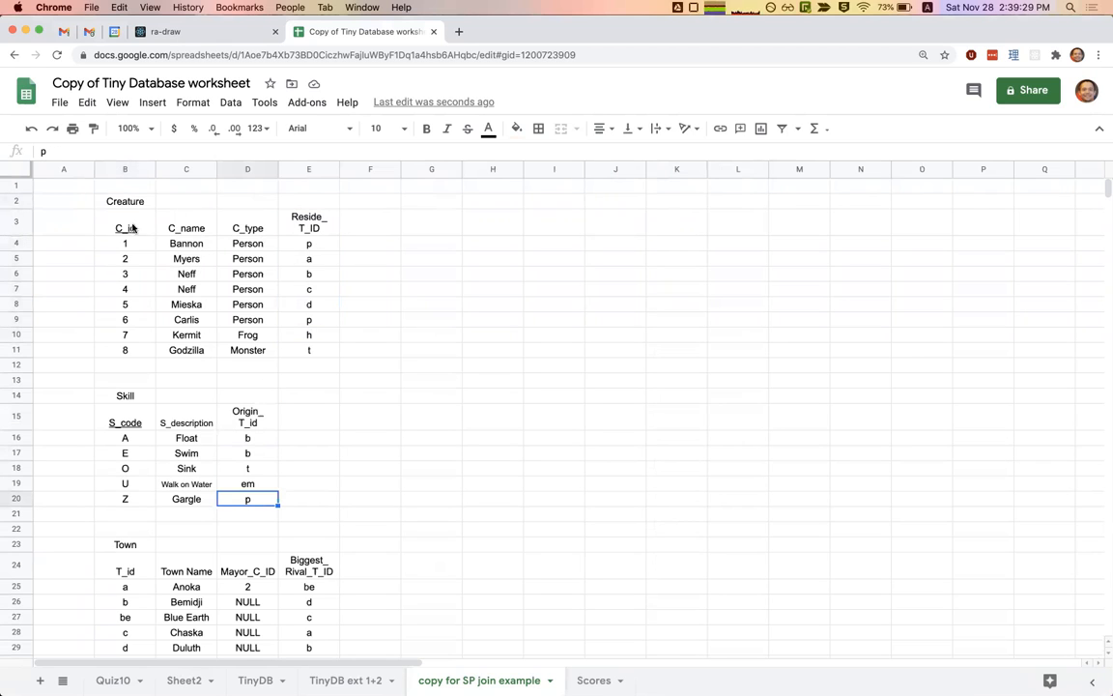
drag(305, 228, 310, 349)
click(310, 350)
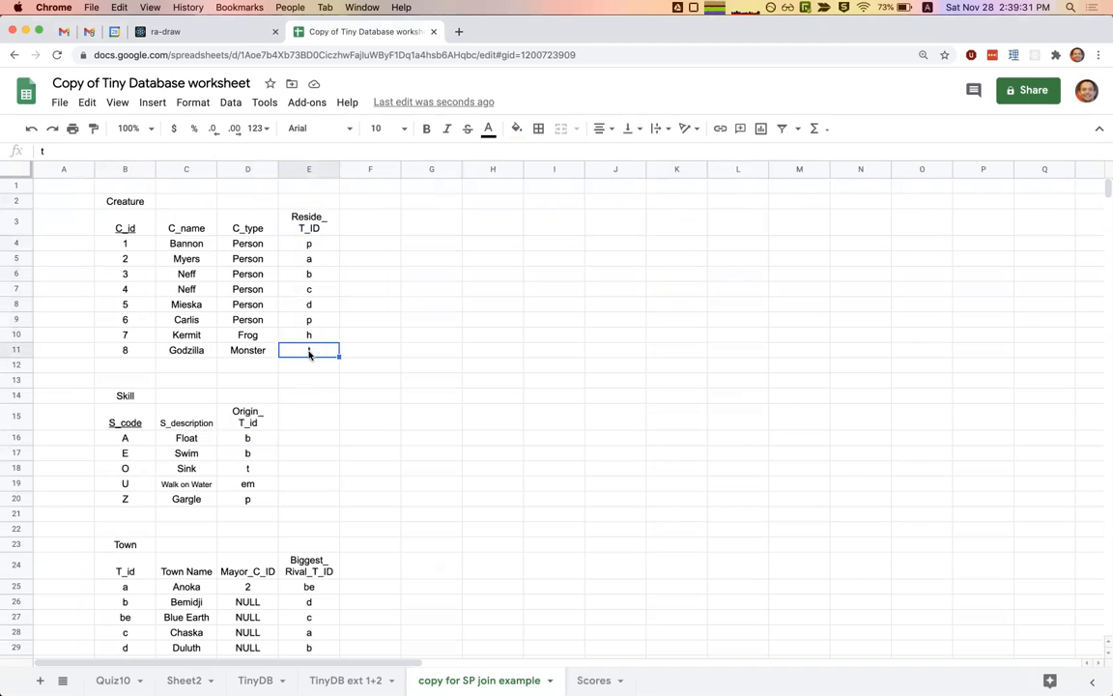
click(309, 290)
scroll(204, 561, down, 2)
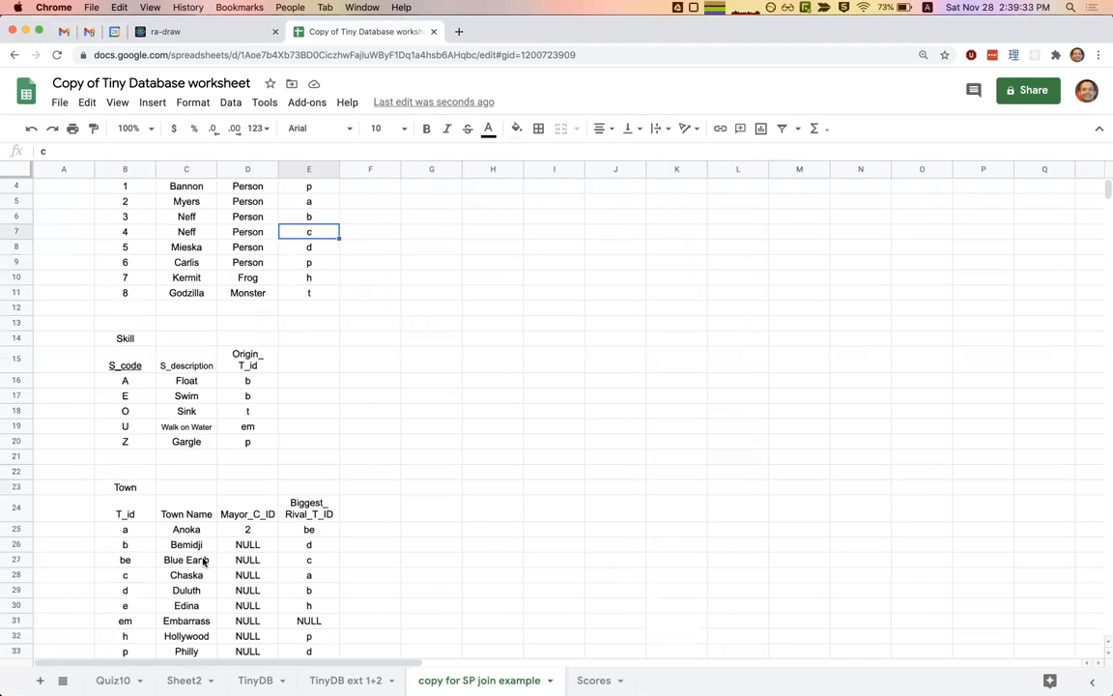
drag(124, 513, 318, 627)
scroll(328, 415, up, 2)
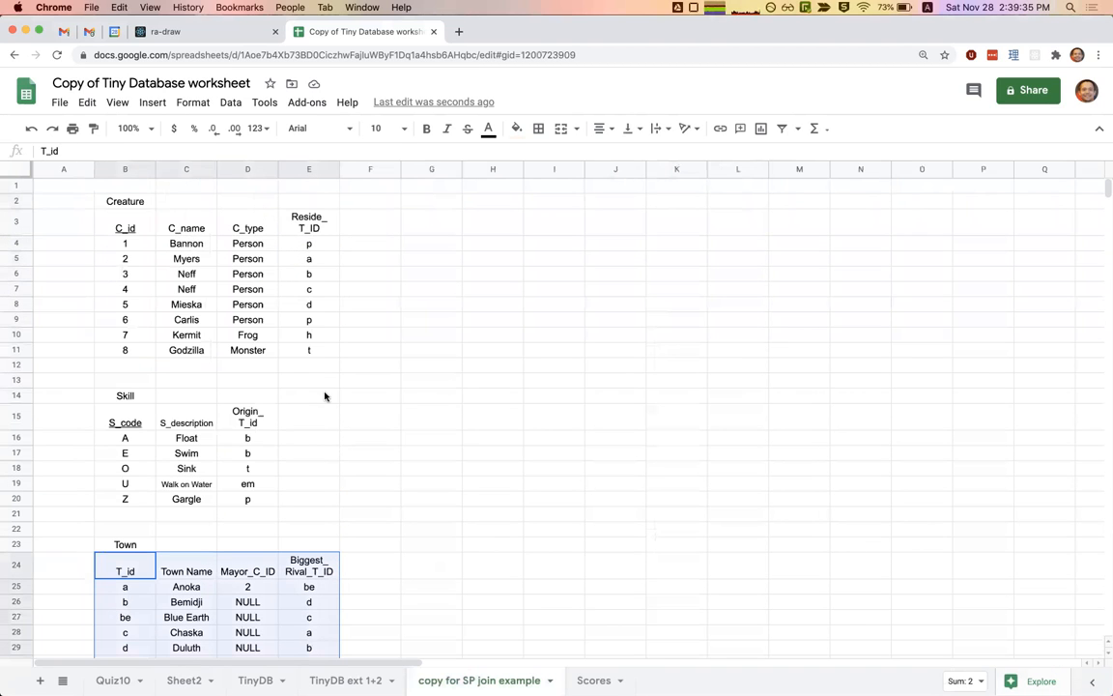
Examine the Origin_T_id column of the Skill table row by row
click(266, 498)
key(Up)
key(Up)
key(Up)
key(Up)
key(Up)
click(265, 456)
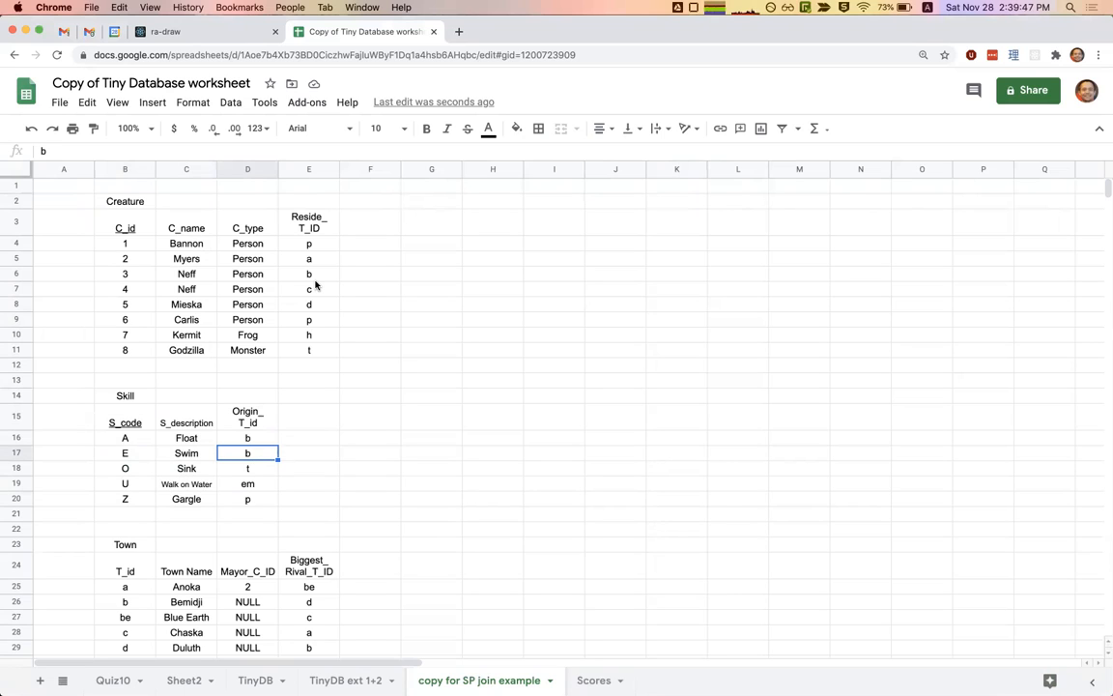
Copy the Creature table's header row from B3:E3 into H3:K3
drag(124, 235, 303, 224)
key(super+c)
click(497, 229)
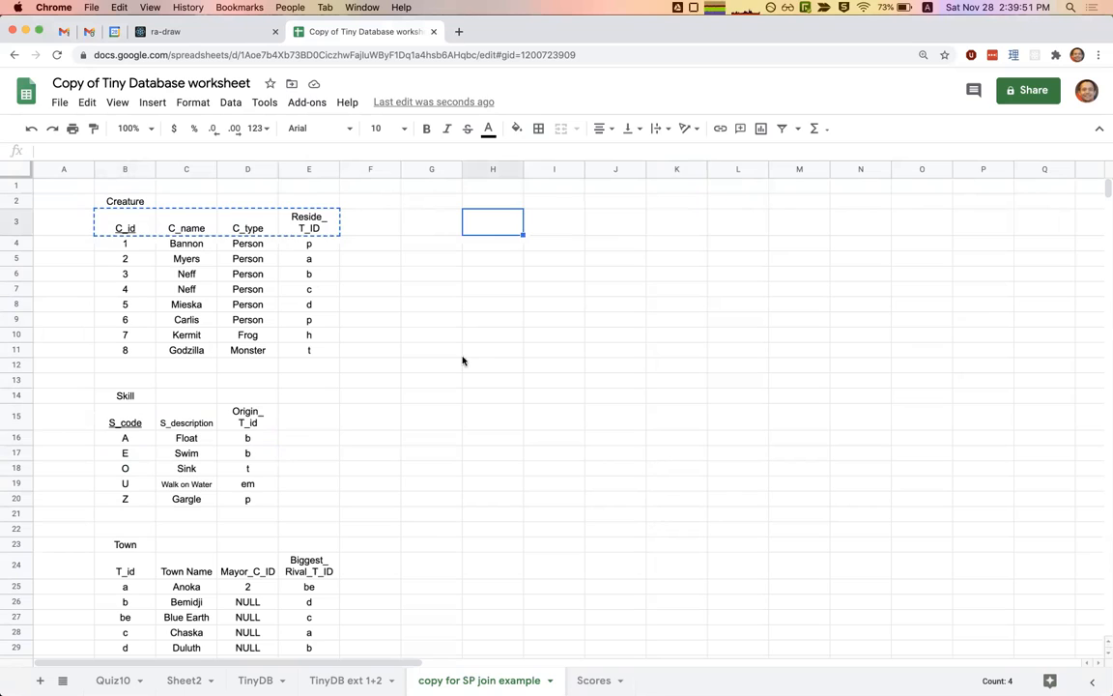
key(super+v)
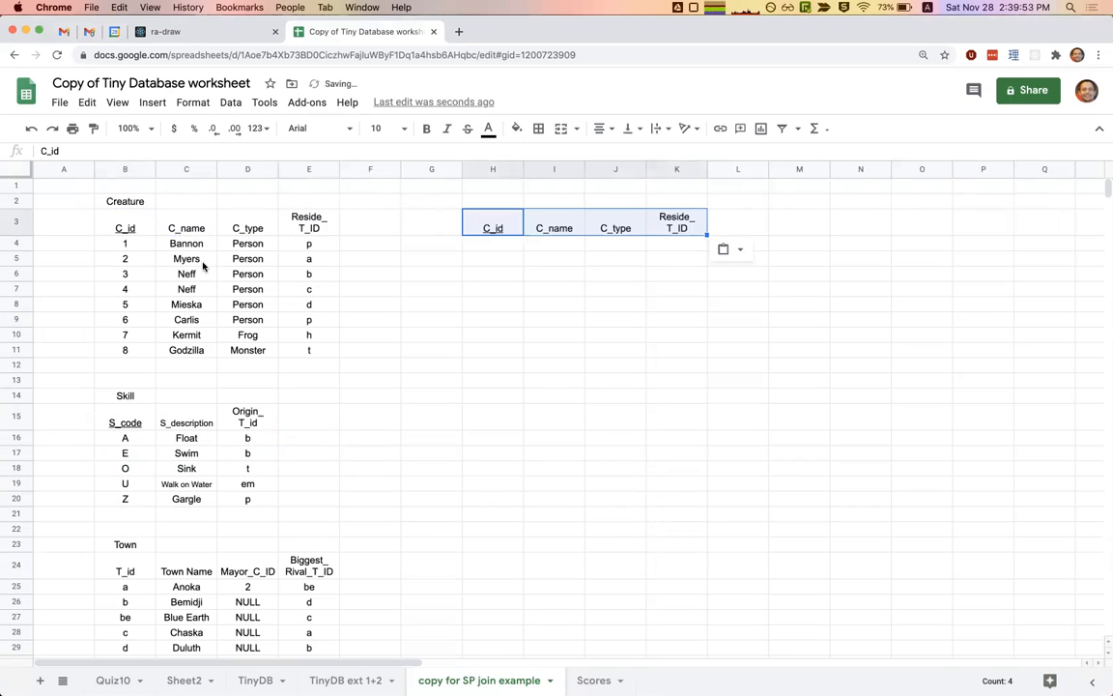
Compare the Reside_T_ID values of Creature with the Origin_T_id values of Skill
drag(132, 248, 335, 362)
click(325, 350)
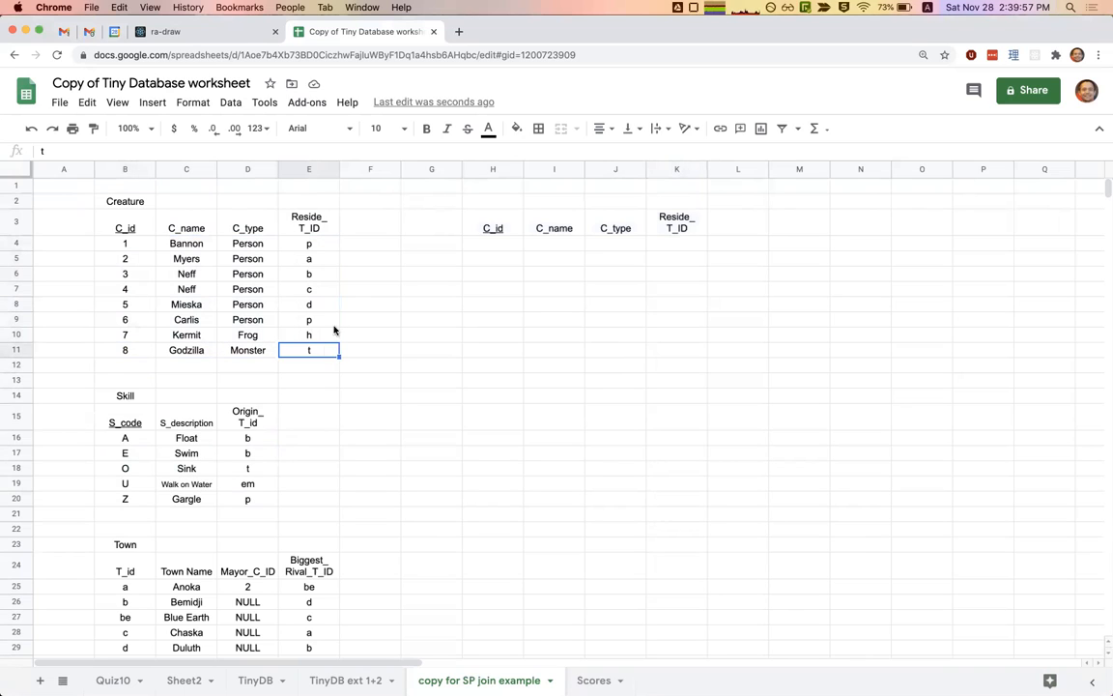
drag(323, 249, 326, 353)
click(326, 354)
click(253, 440)
drag(253, 439, 259, 456)
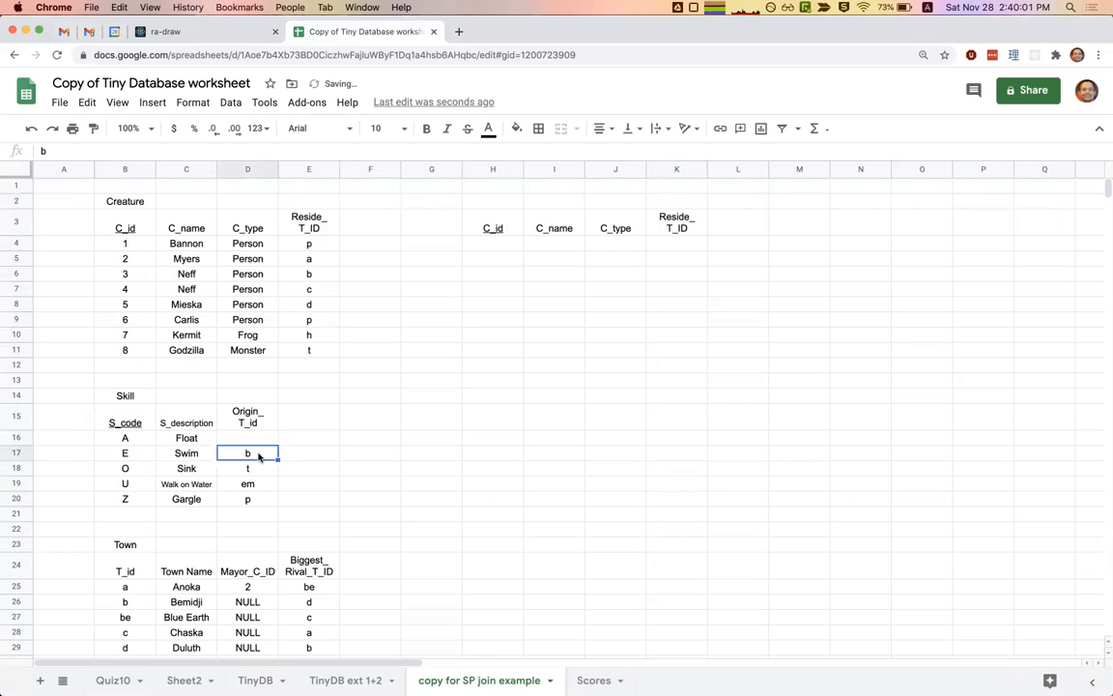
key(Down)
key(Down)
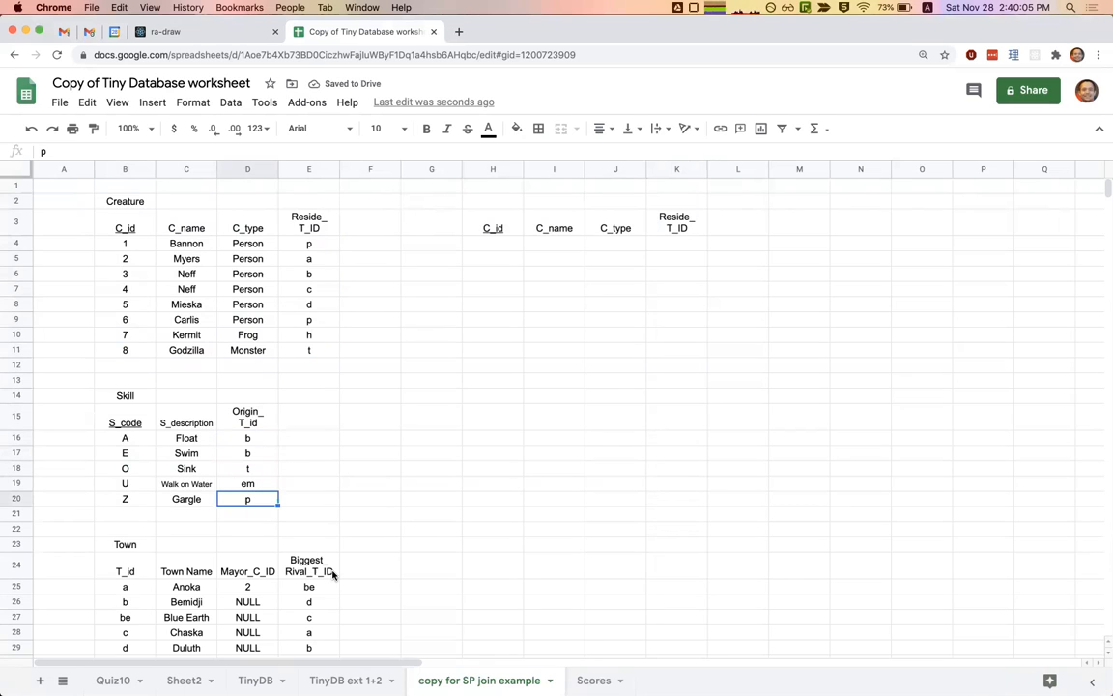
Look up the origin town code em of the Walk on Water skill in the Town table
click(256, 490)
scroll(286, 533, down, 3)
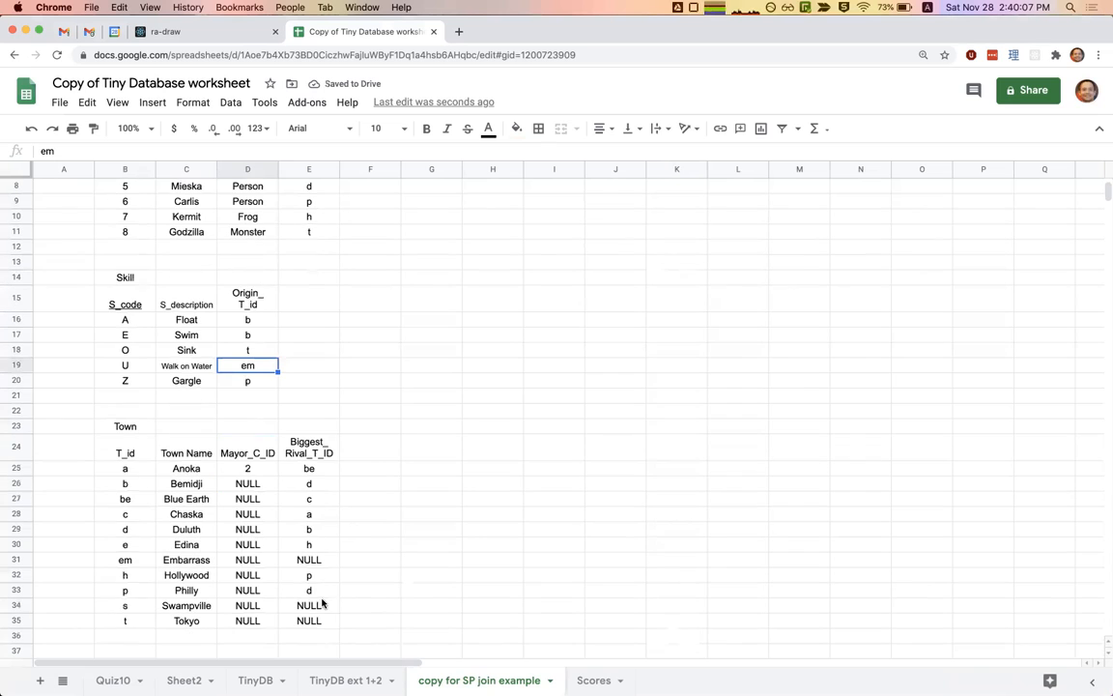
click(297, 553)
scroll(248, 501, up, 3)
Check the origin town codes in Skill against the Reside_T_ID cells of individual creatures for matches
click(257, 469)
click(309, 348)
click(309, 244)
click(319, 261)
click(313, 275)
click(318, 259)
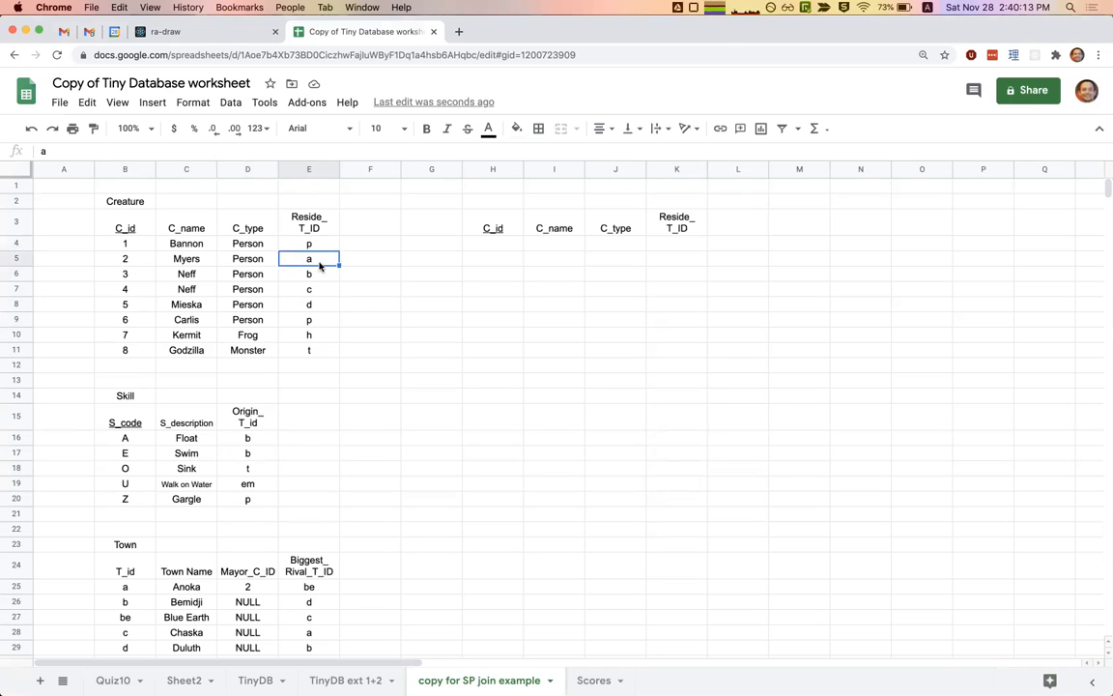
drag(266, 435, 265, 512)
click(265, 512)
click(421, 467)
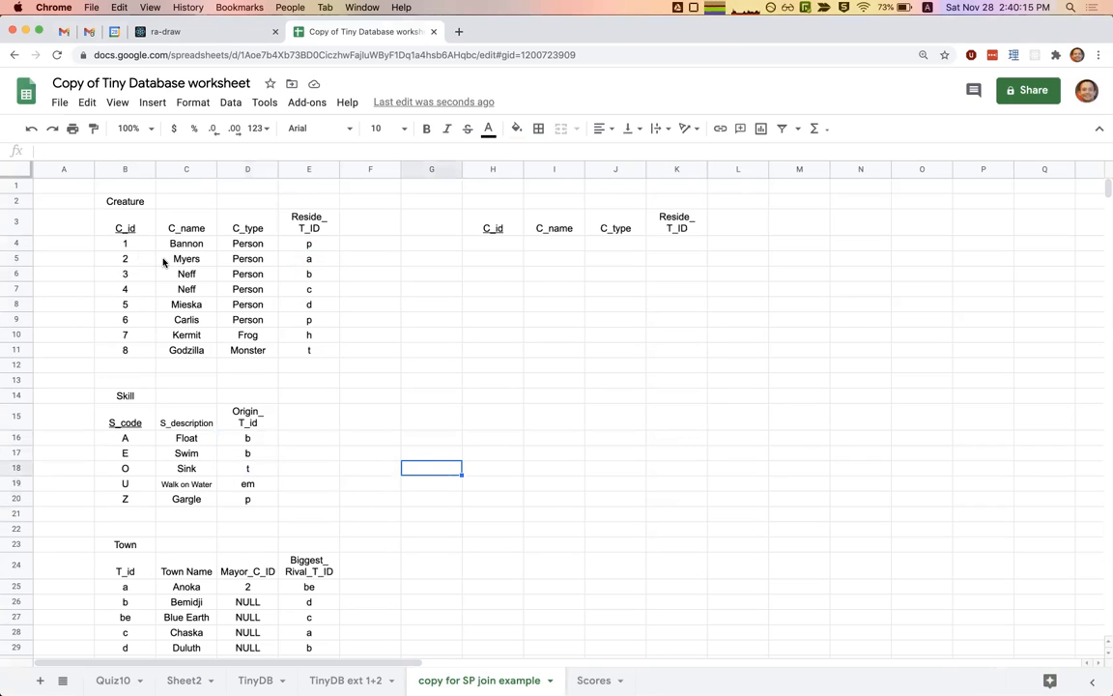
Copy the Creature row with C_id 1 into H4:K4, below the copied headers
drag(121, 244, 308, 245)
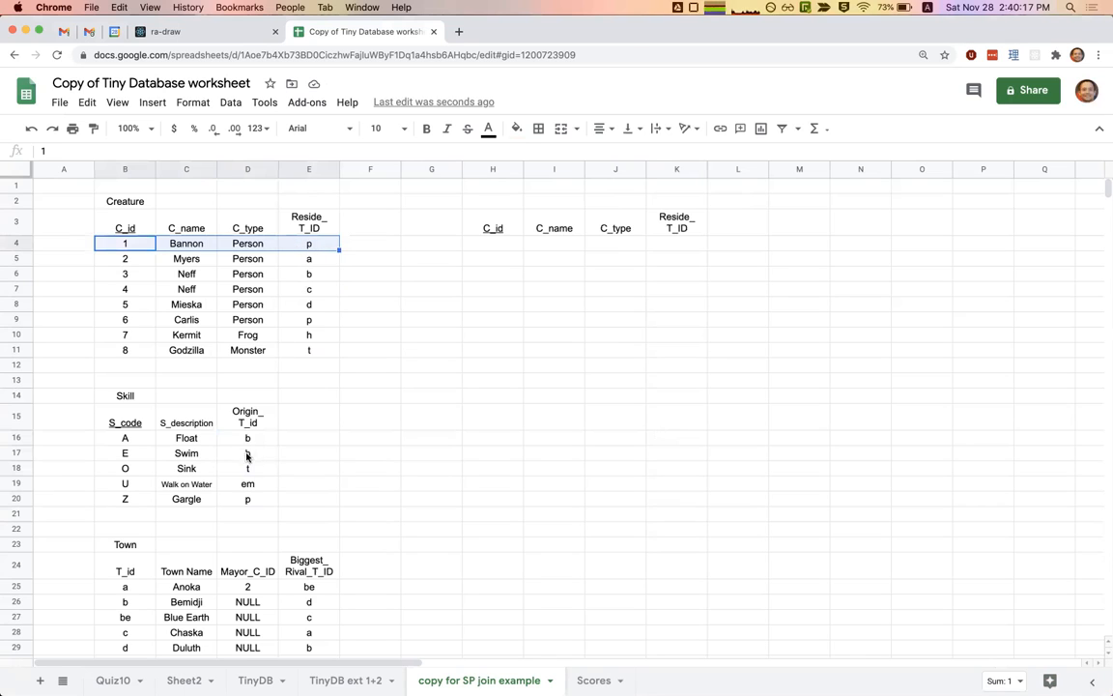
click(248, 497)
drag(129, 243, 314, 243)
key(ctrl+c)
click(504, 242)
key(ctrl+v)
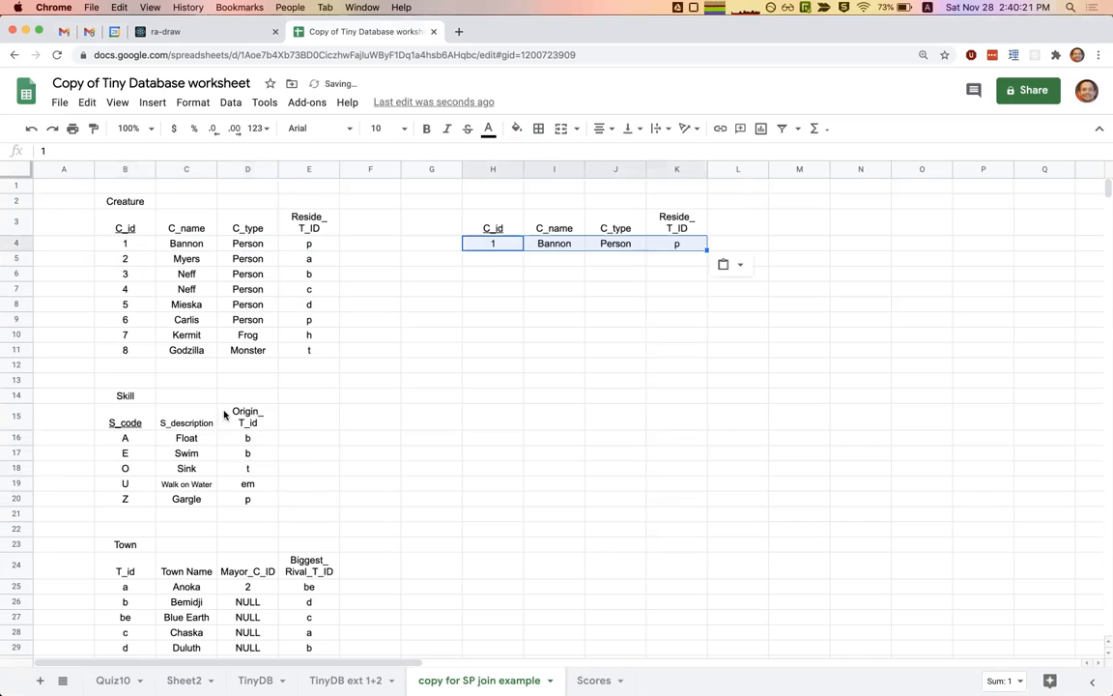
Copy the Skill table's header row into L3:N3, beside the Creature headers
drag(121, 417, 247, 417)
key(ctrl+c)
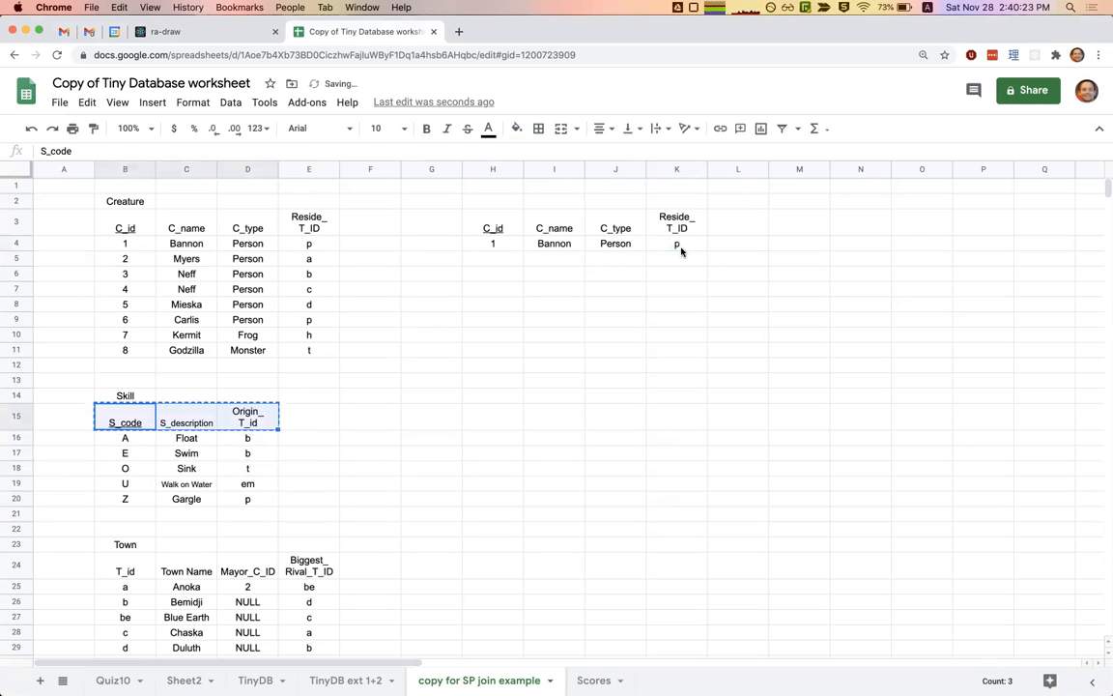
click(727, 224)
key(ctrl+v)
Copy the Skill row for Gargle (Z) into L4:N4, and compare its origin town with Reside_T_ID in K4
drag(144, 498, 248, 499)
key(ctrl+c)
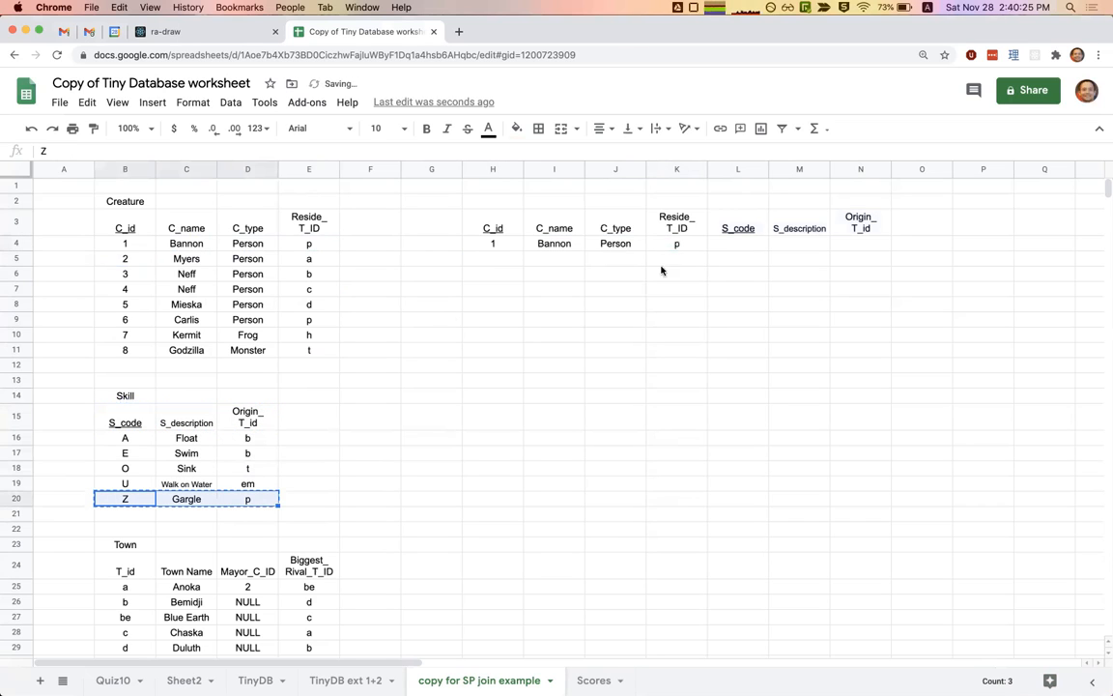
click(722, 244)
key(ctrl+v)
key(Left)
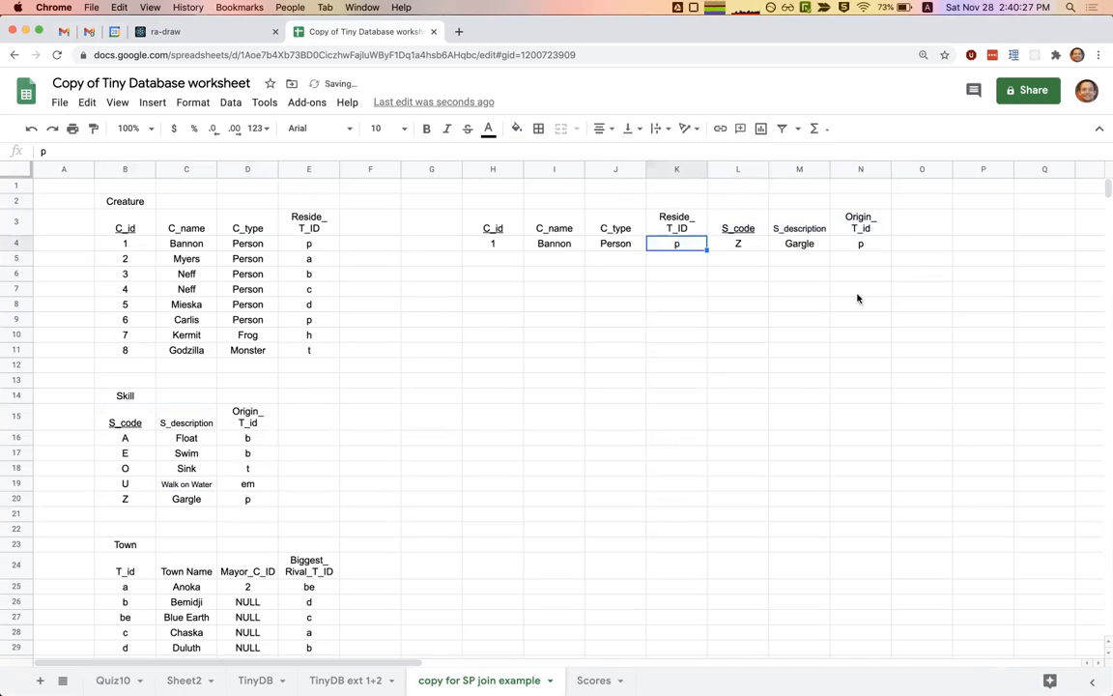
ctrl+click(860, 243)
Check creature 2 for a matching skill origin, and copy the C_id 3 creature row into both H5:K5 and H6:K6
drag(129, 243, 282, 250)
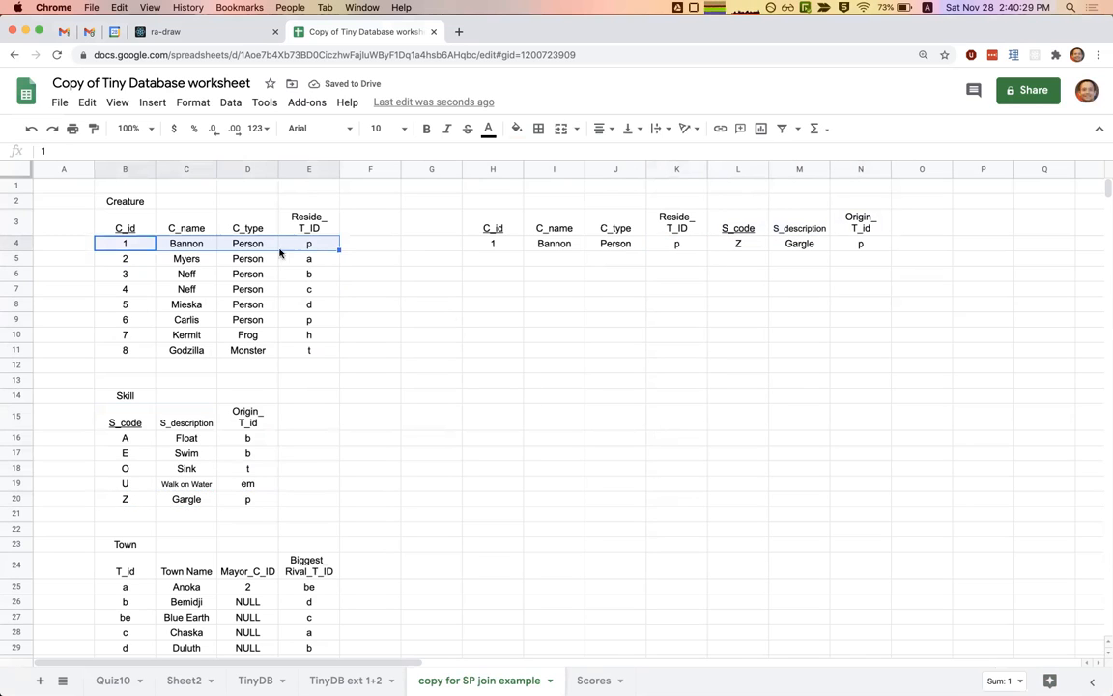
drag(127, 258, 305, 262)
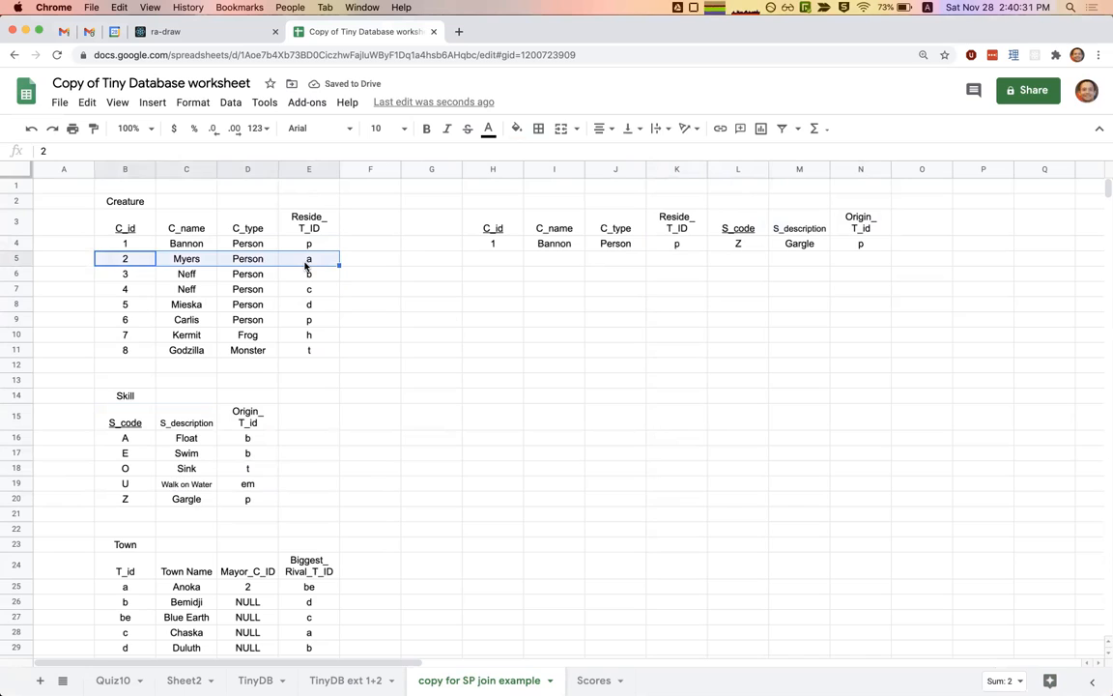
click(305, 265)
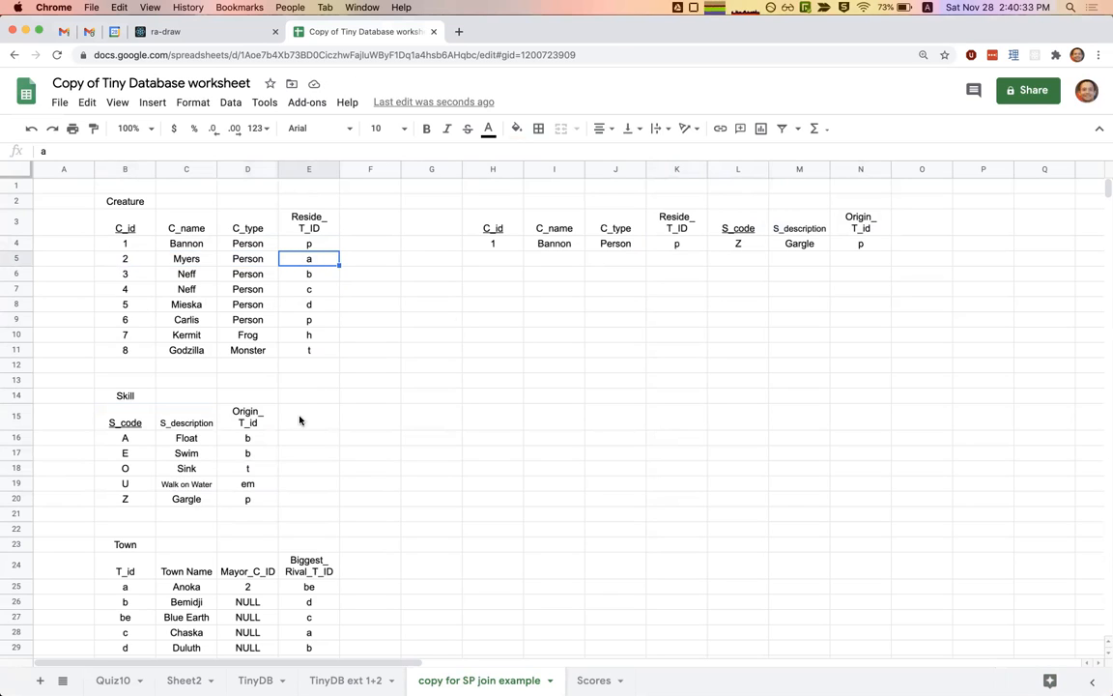
click(310, 277)
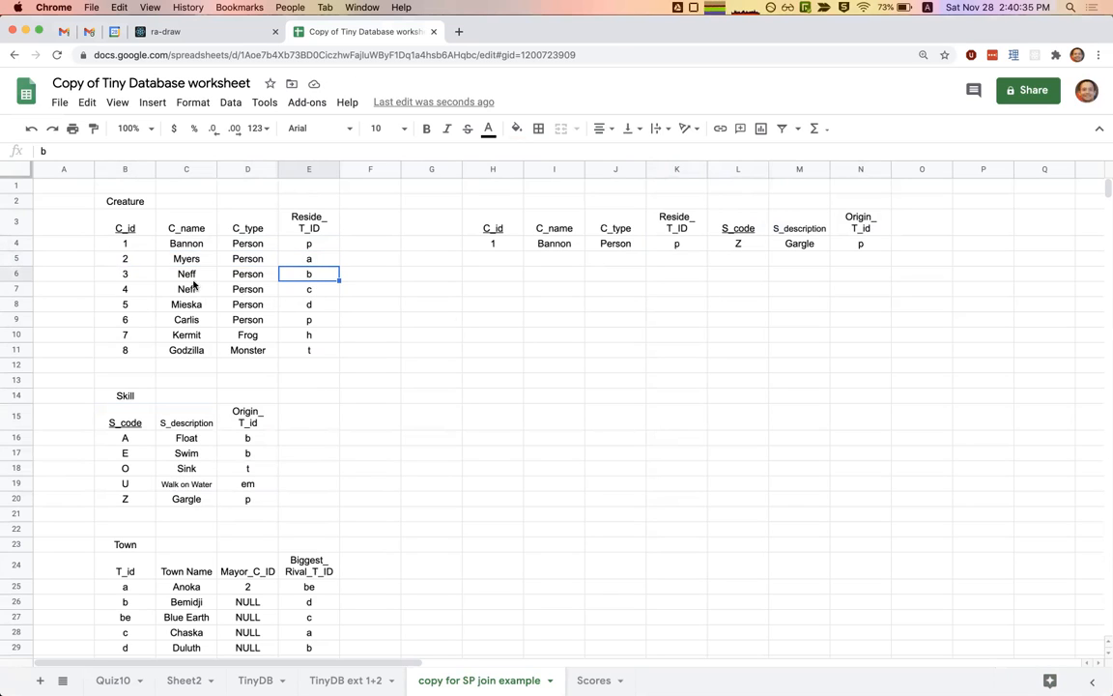
drag(125, 274, 309, 276)
key(super+c)
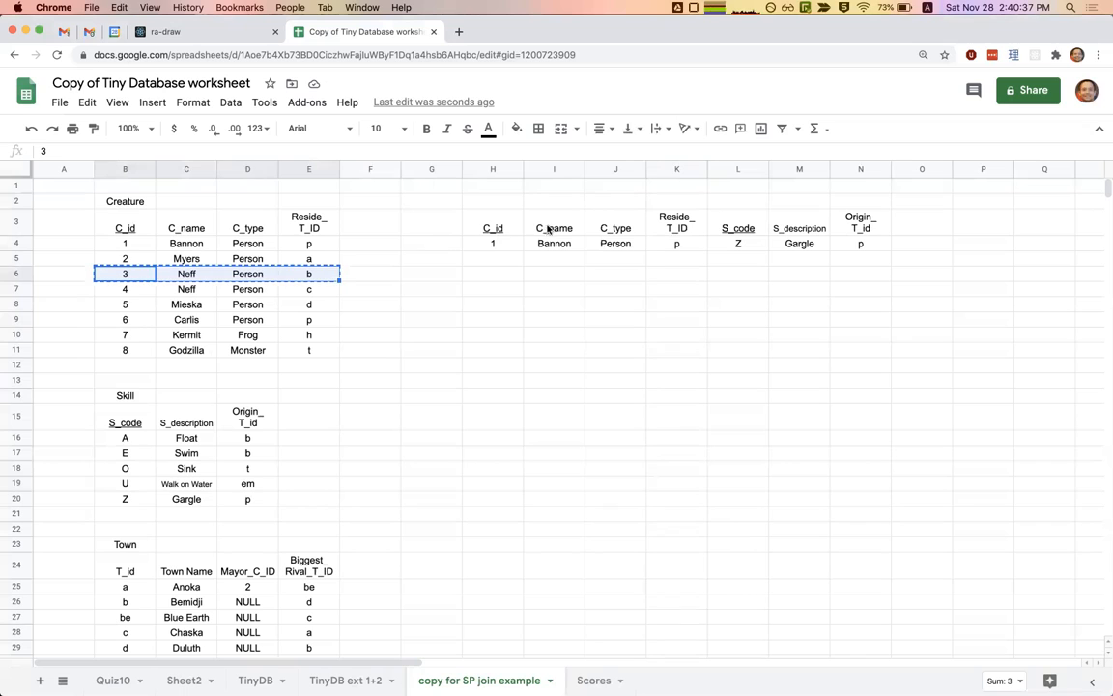
click(504, 258)
key(super+v)
click(494, 275)
key(super+v)
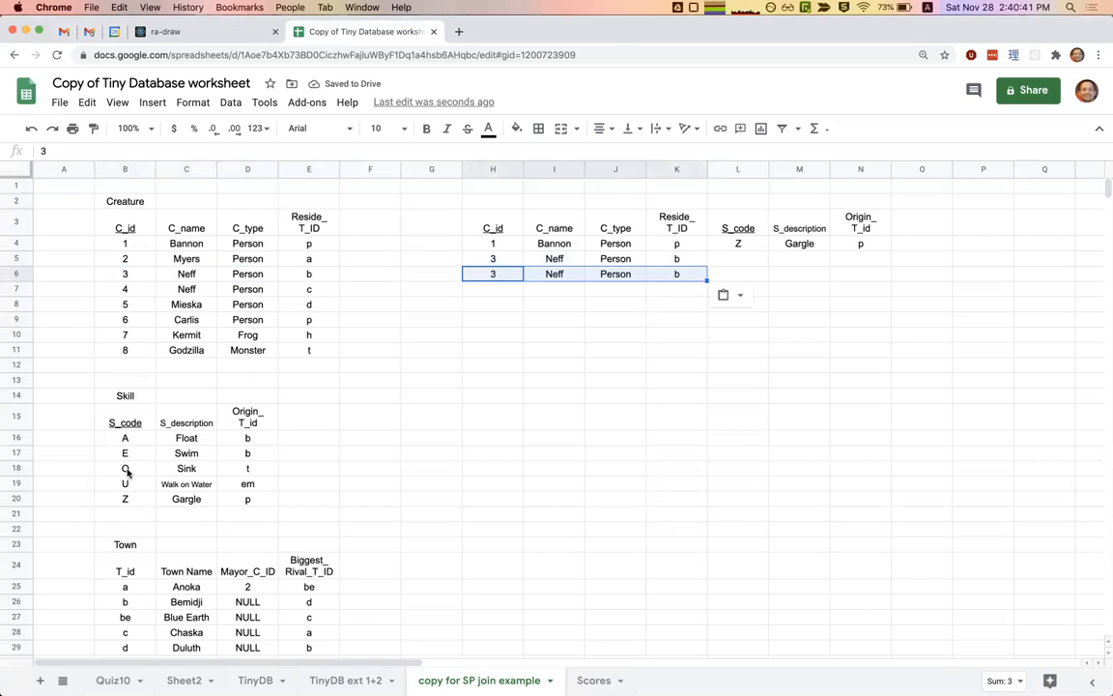
Copy the Skill rows for Float (A) and Swim (E) into L5:N6
drag(123, 441, 236, 454)
key(super+c)
click(749, 260)
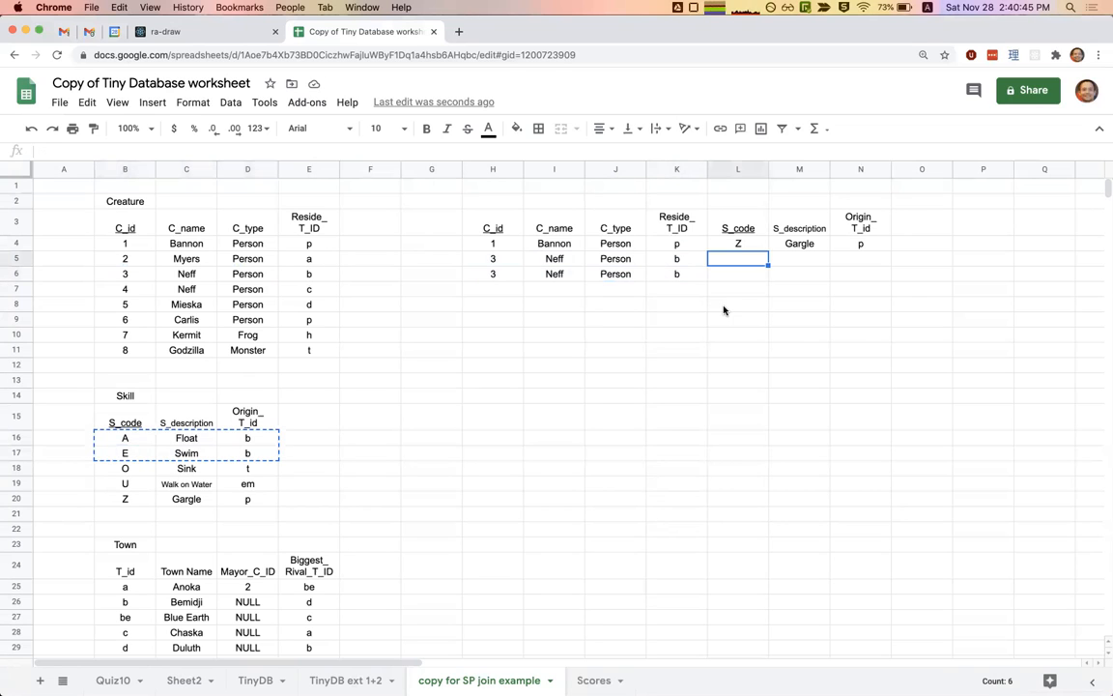
key(super+v)
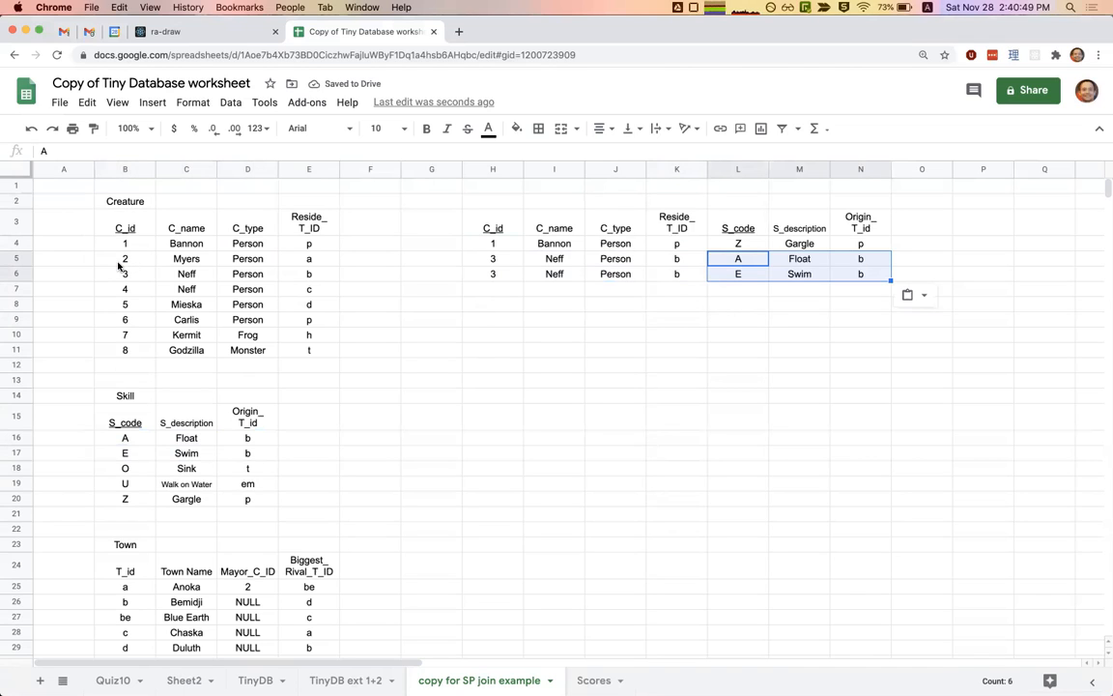
Check creatures 4 and 5 for matching skill origins, and copy the C_id 6 creature row into H7:K7
drag(155, 289, 293, 291)
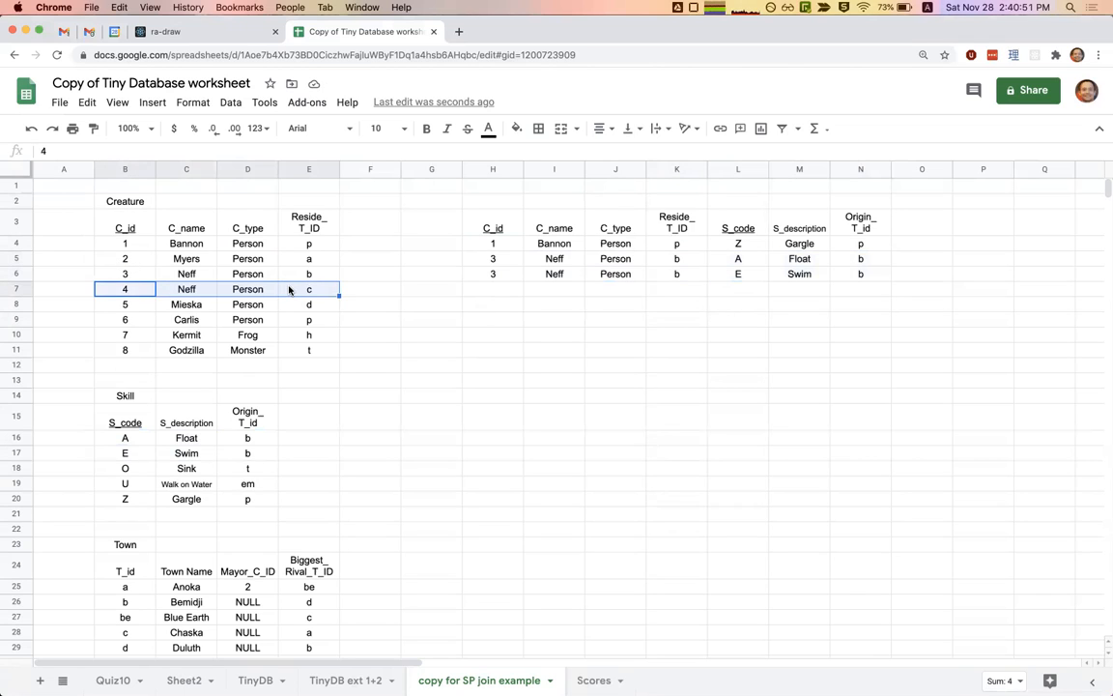
click(293, 291)
drag(126, 306, 318, 307)
click(304, 306)
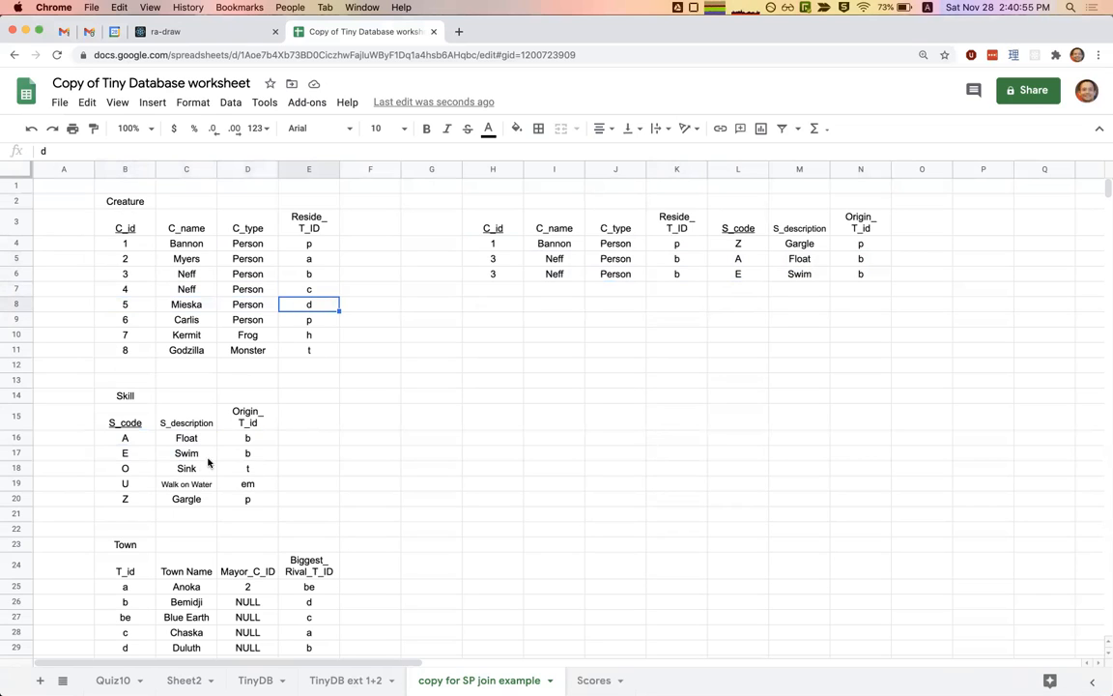
drag(225, 437, 228, 517)
click(228, 514)
drag(143, 323, 314, 323)
key(ctrl+c)
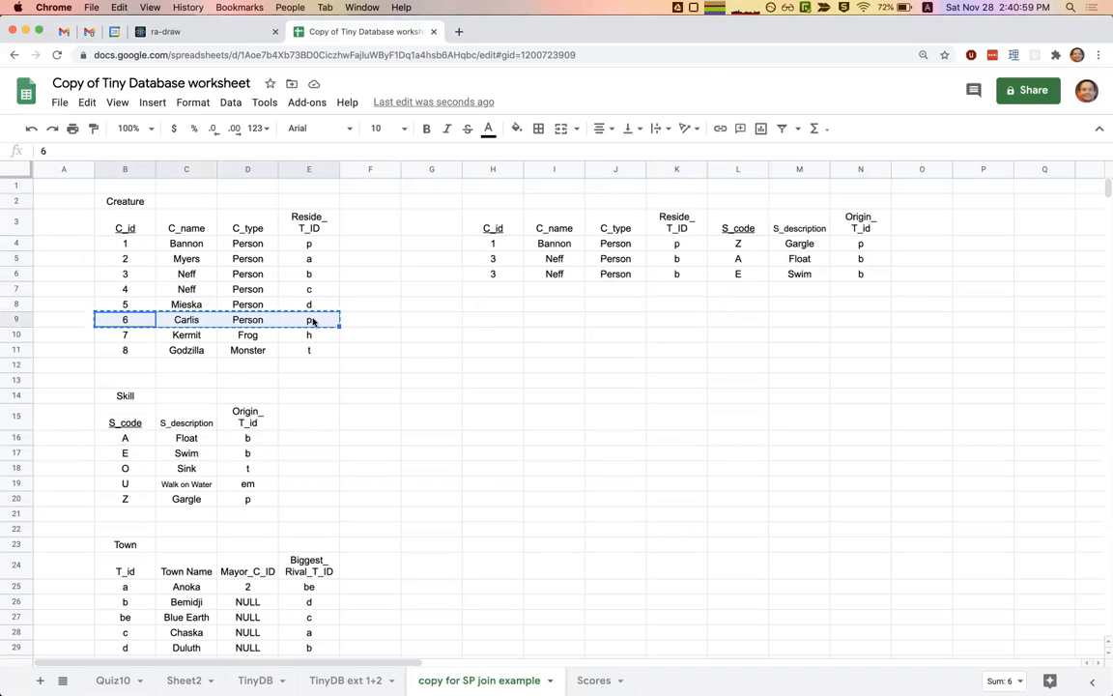
click(490, 290)
key(ctrl+v)
Copy the Gargle skill data from L4:N4 into L7:N7 beside creature 6
drag(738, 244, 856, 251)
key(ctrl+c)
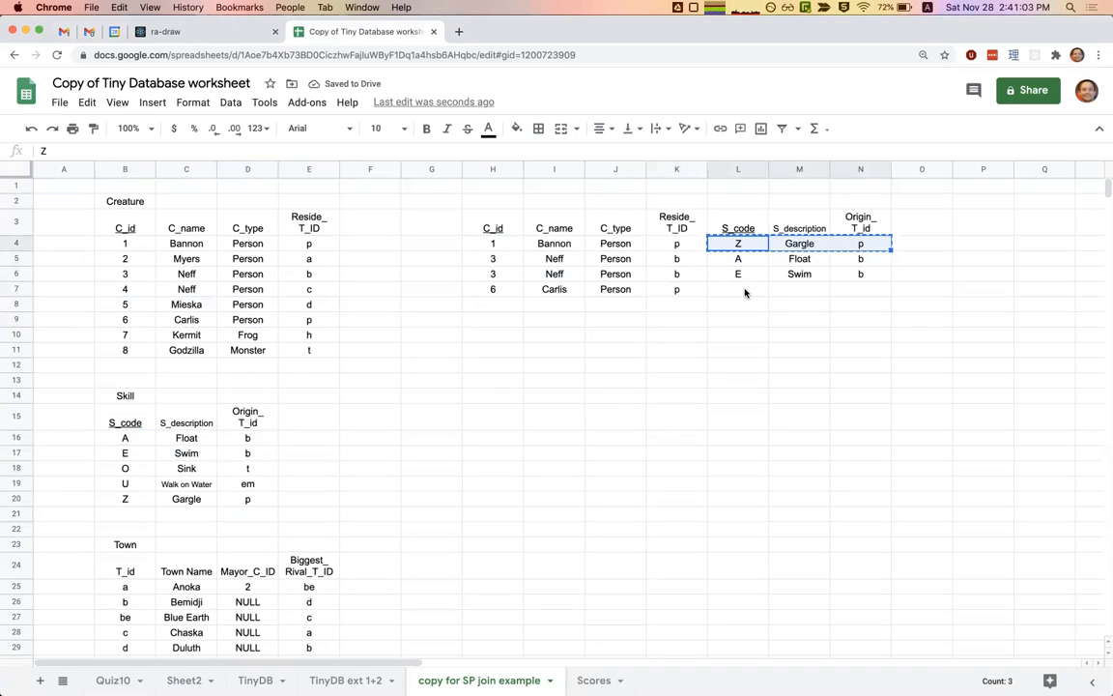
click(742, 290)
key(ctrl+v)
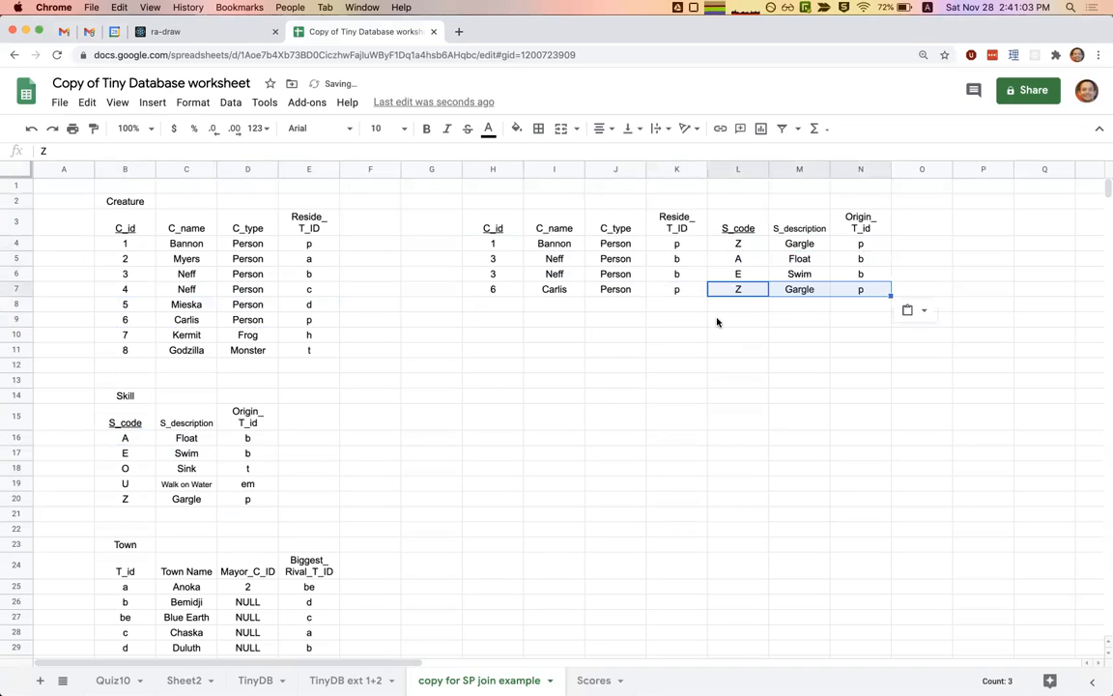
Check creature 7 for a matching skill origin, and copy the C_id 8 creature row into H8:K8
click(151, 341)
click(292, 338)
drag(254, 438, 251, 502)
click(251, 500)
click(135, 352)
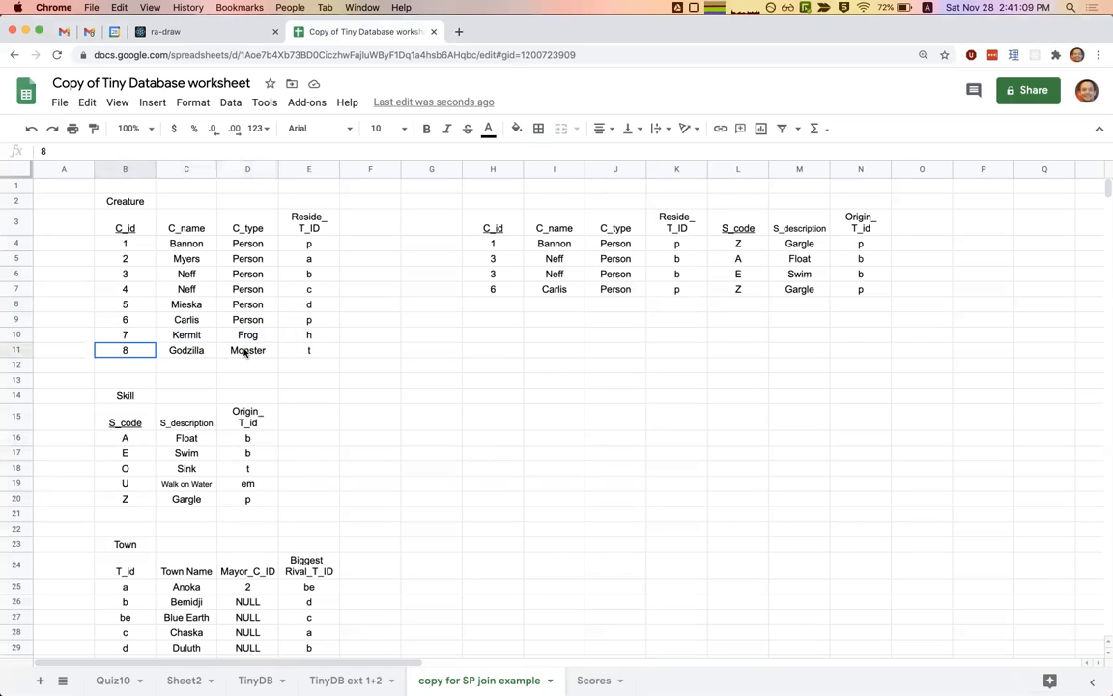
drag(246, 352, 310, 349)
key(super+c)
click(484, 312)
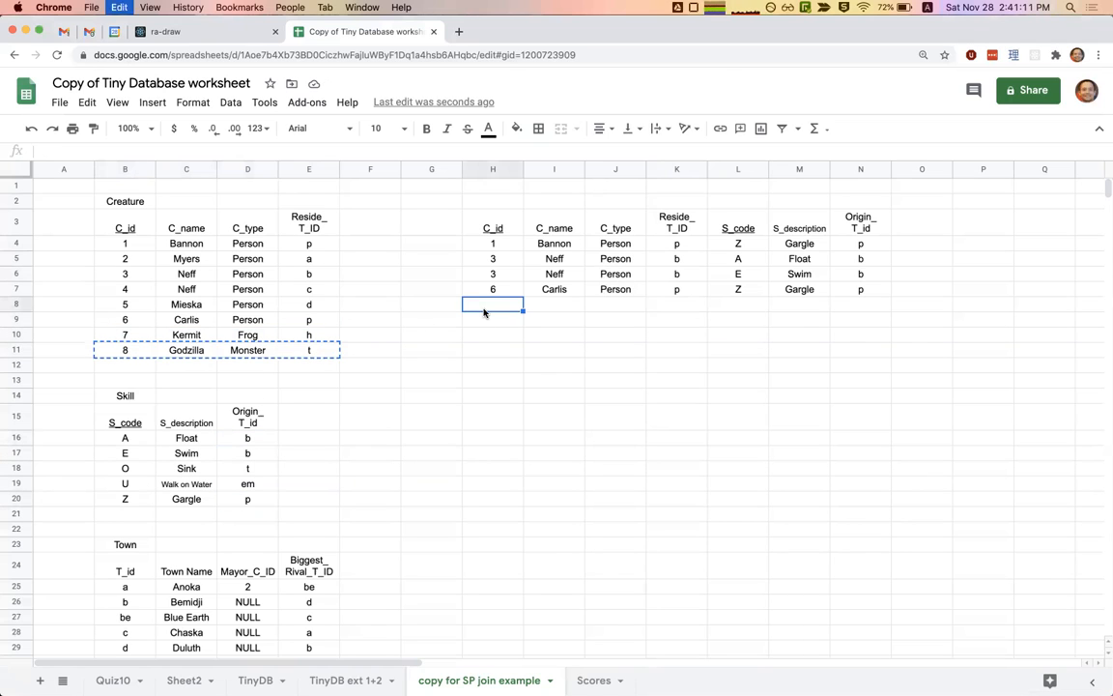
key(super+v)
Copy the Skill row for Sink (O) into L8:N8 beside creature 8
drag(144, 467, 250, 477)
key(super+c)
click(726, 306)
key(super+v)
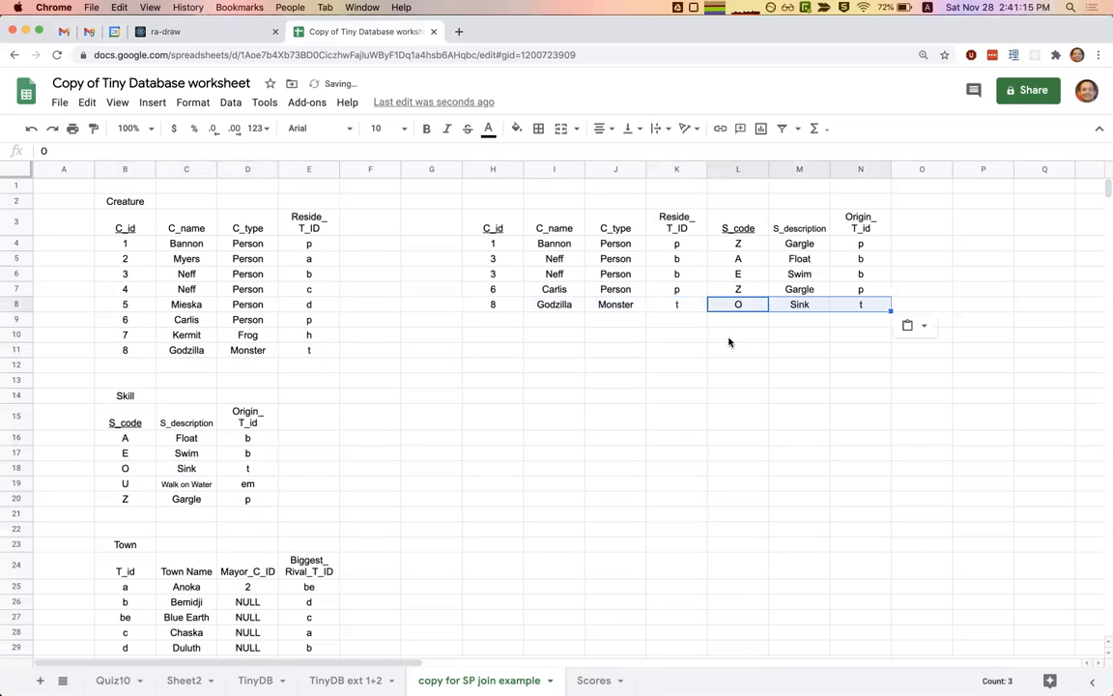
click(715, 335)
Fill the two repeated C_id 3 creature rows in H5:K6 with light yellow
drag(497, 258, 676, 275)
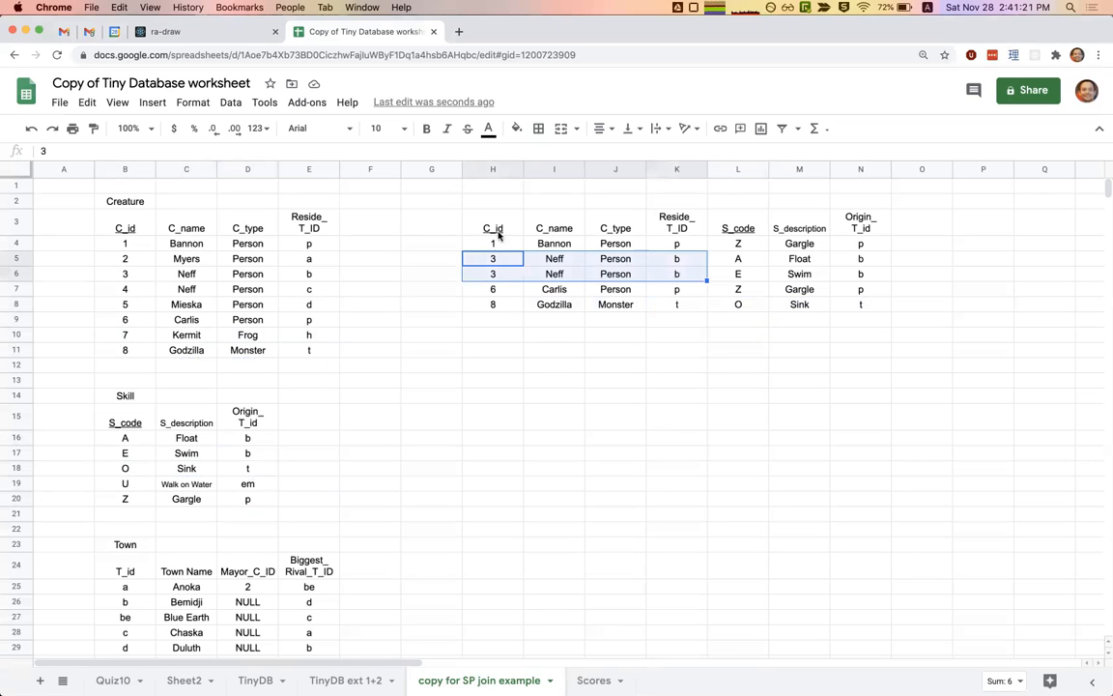
click(517, 129)
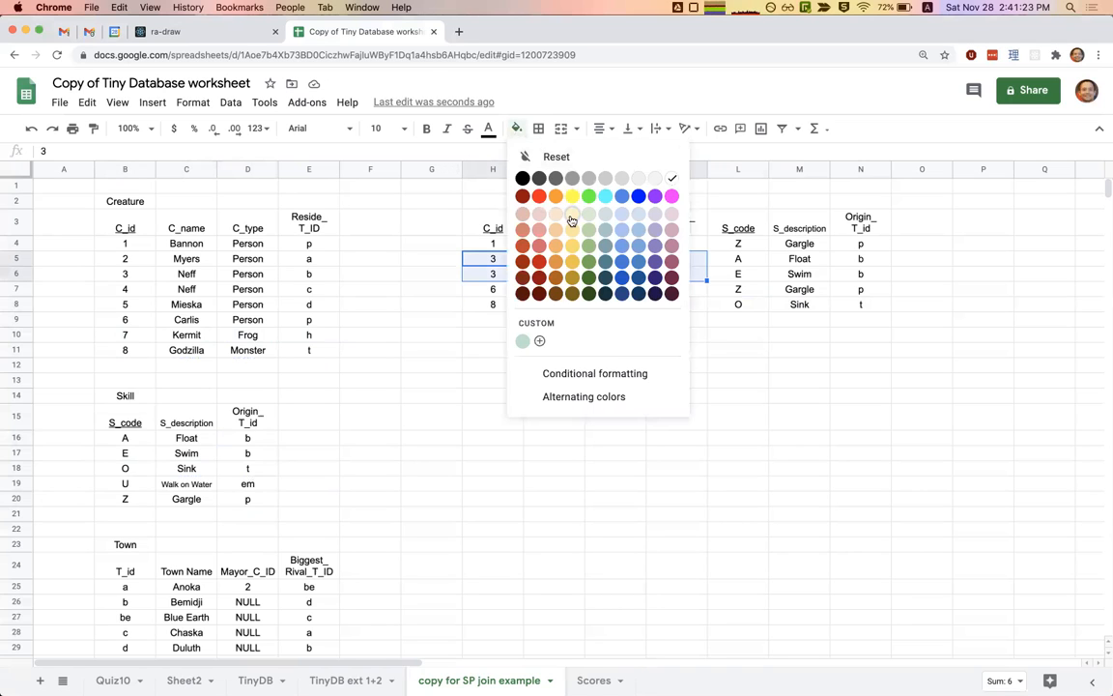
click(571, 220)
click(756, 322)
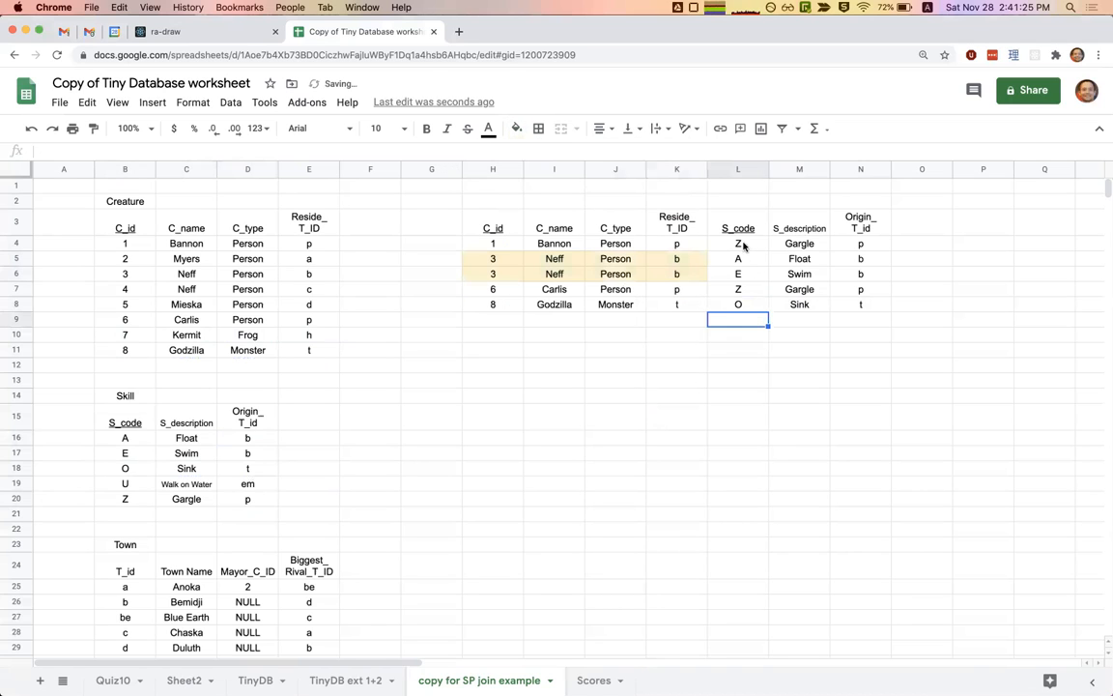
Fill both Gargle skill entries, L4:N4 and L7:N7, with the same light yellow
drag(743, 247, 857, 244)
drag(739, 290, 857, 291)
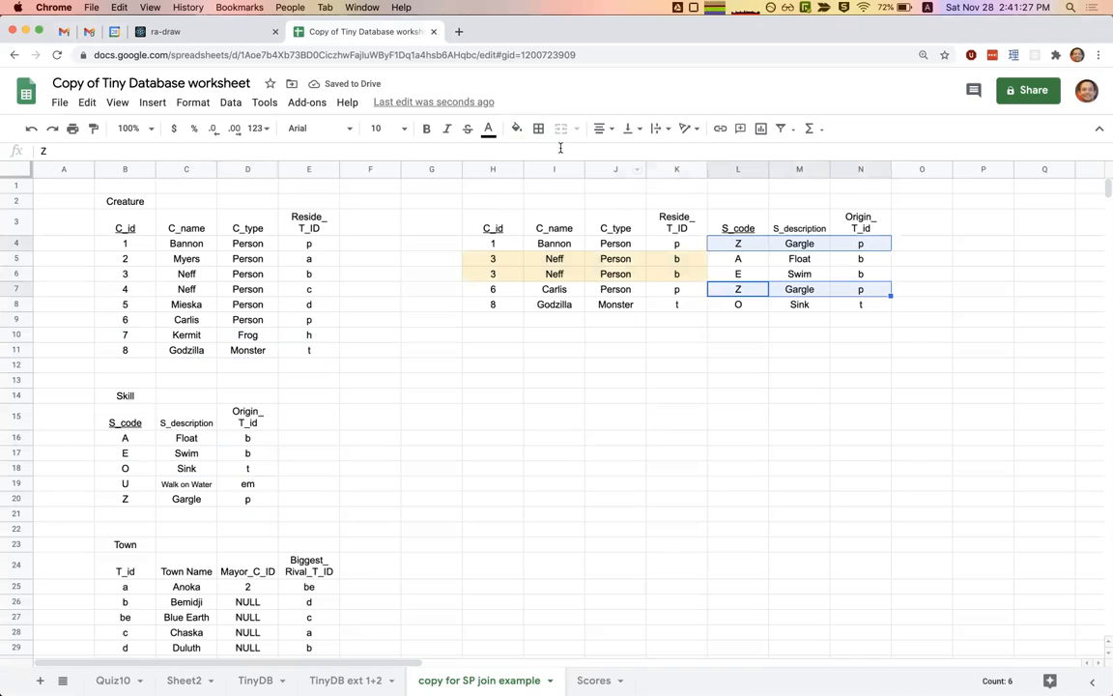
click(517, 129)
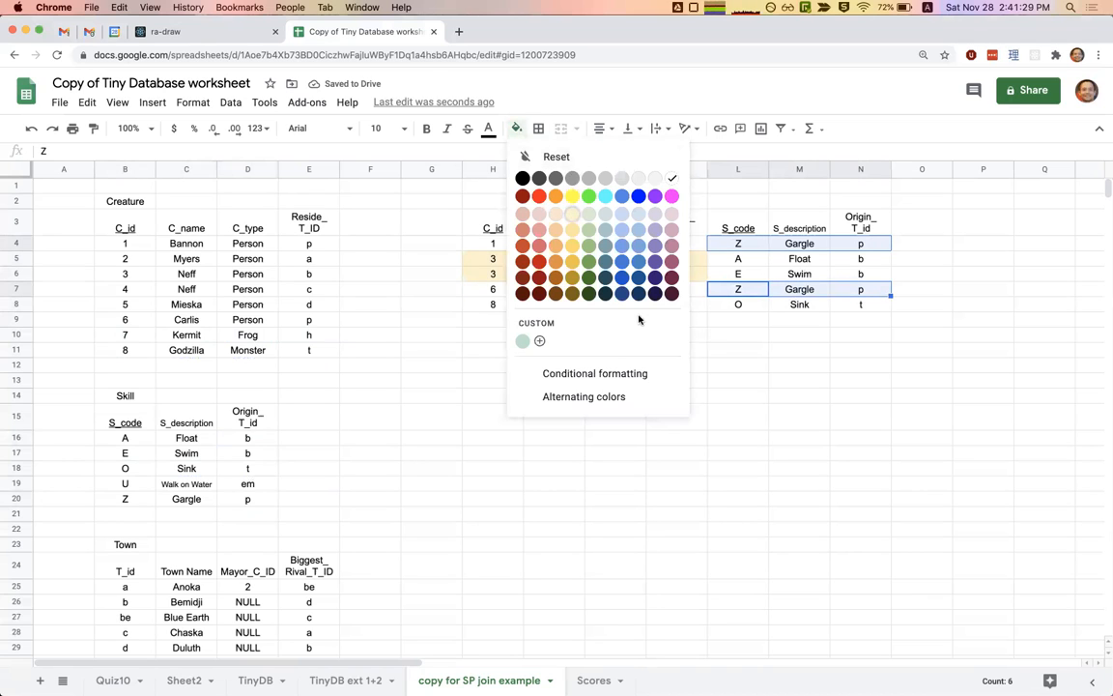
click(572, 214)
click(676, 320)
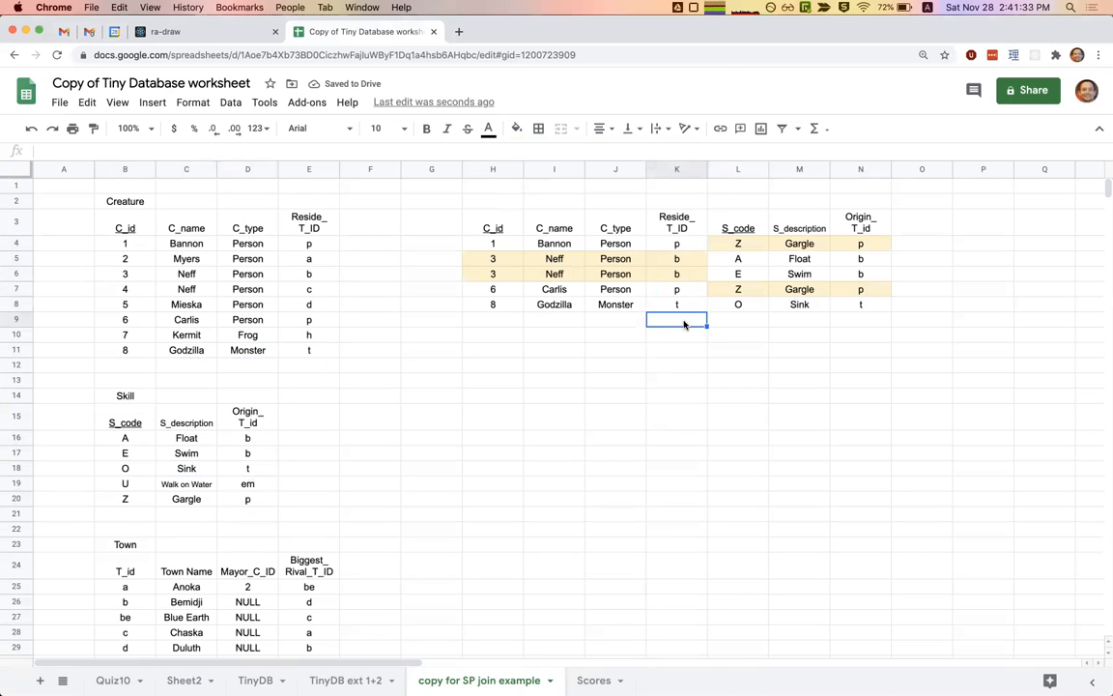
Compare the joined table with the Creature and Skill tables, examining which rows are paired and which creature data repeats
drag(485, 213, 823, 322)
click(642, 334)
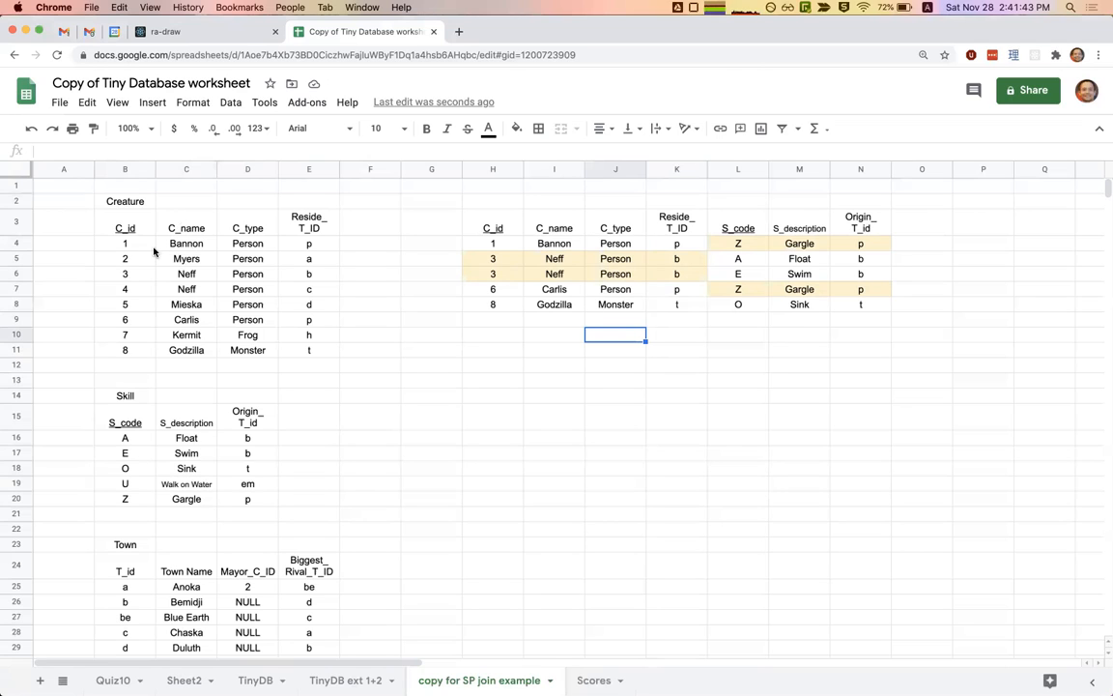
drag(140, 230, 326, 353)
click(326, 353)
drag(124, 393, 266, 505)
click(266, 514)
click(397, 294)
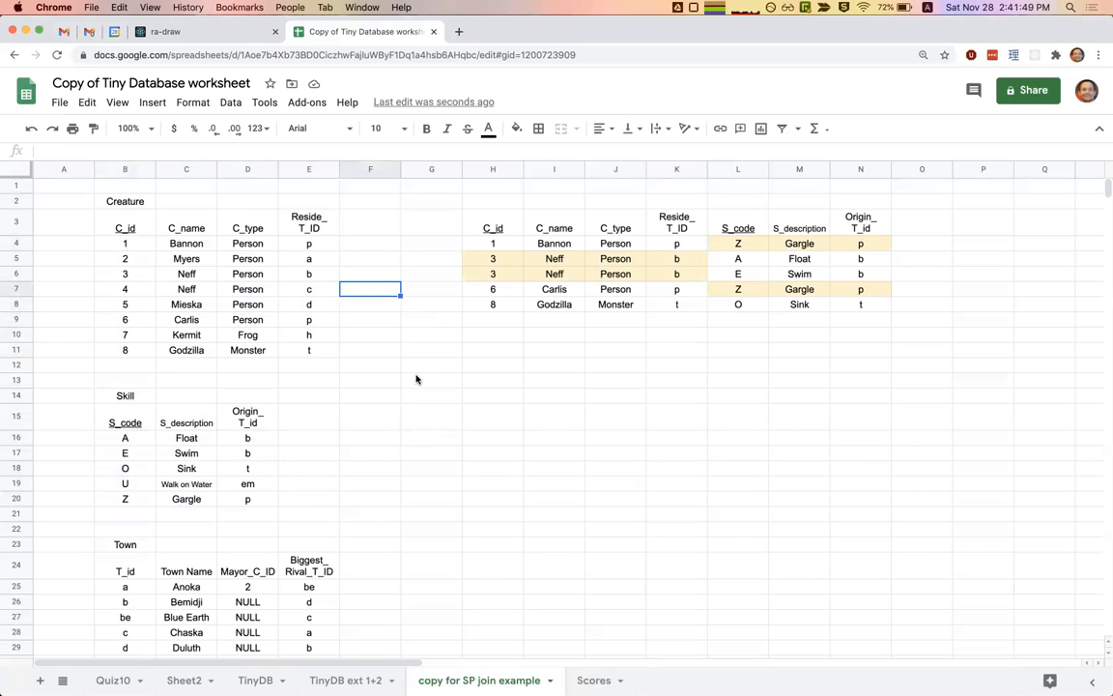
click(409, 379)
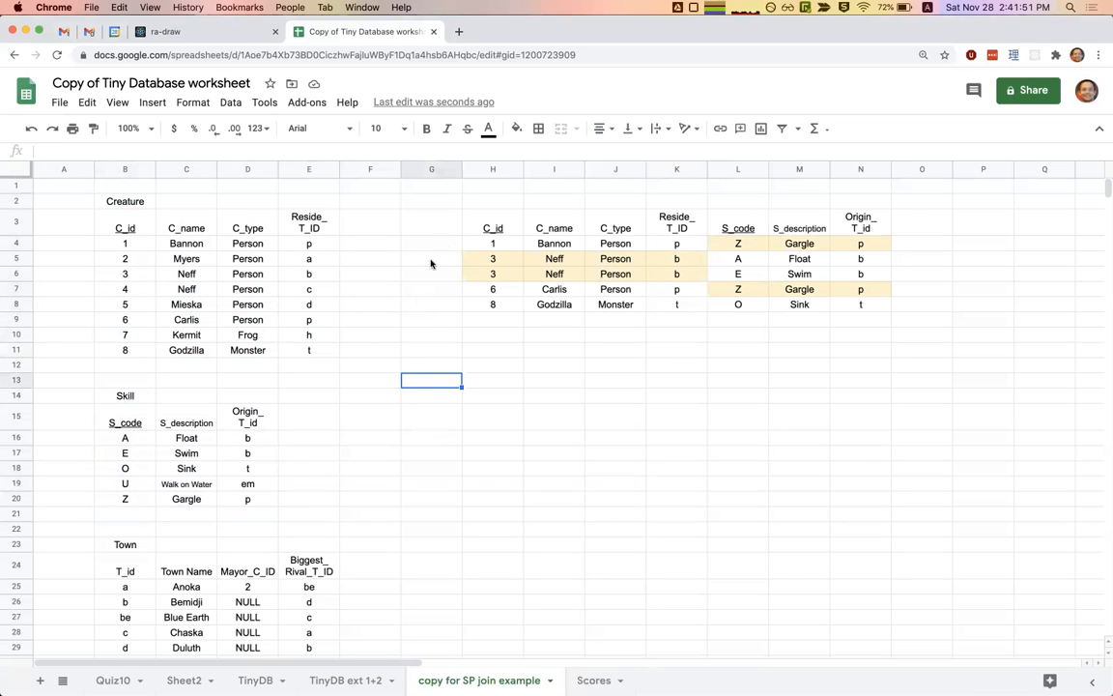
click(676, 273)
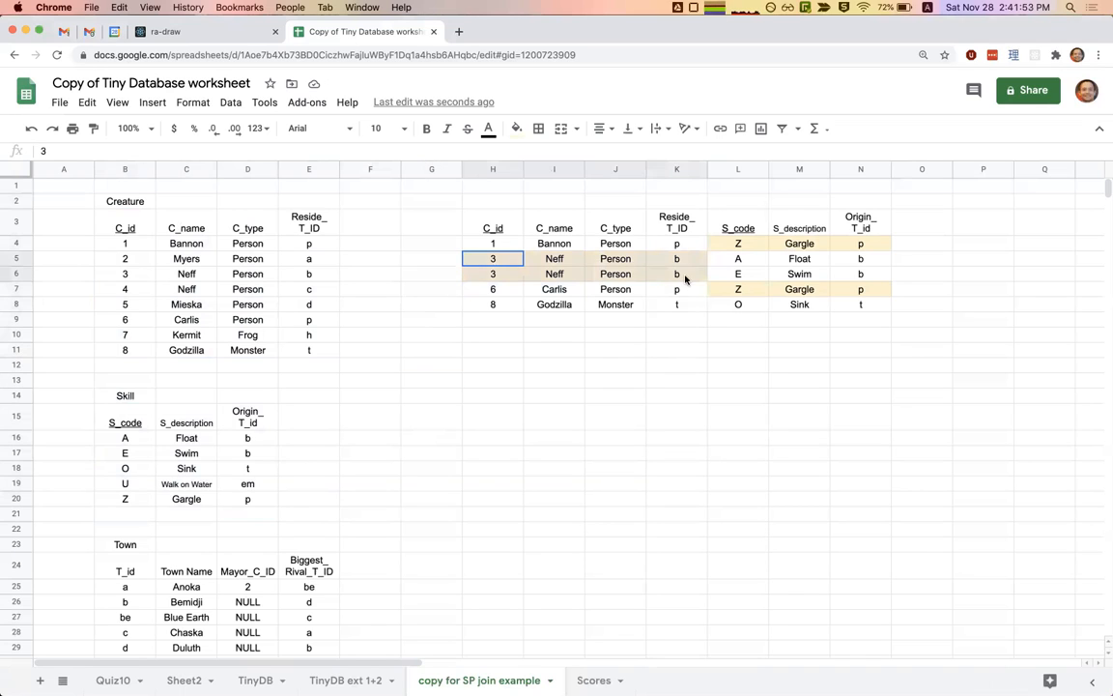
Try C_id as the joined table's only identifier by removing the S_code underline, check the C_id values, and restore the underline
click(725, 216)
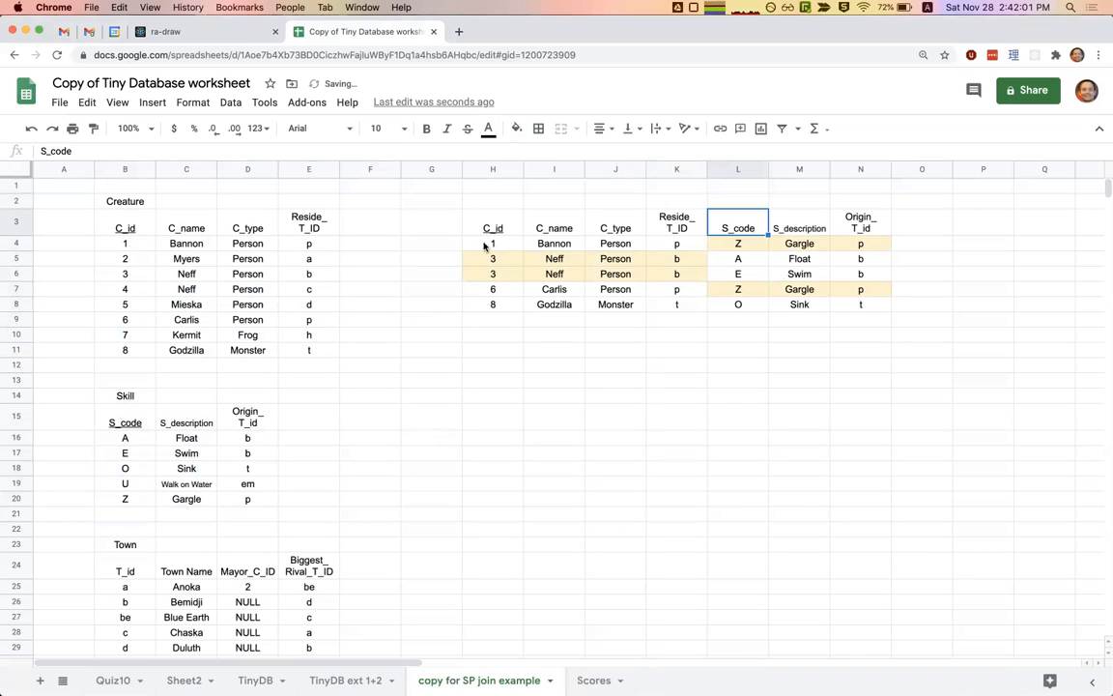
drag(484, 231, 492, 289)
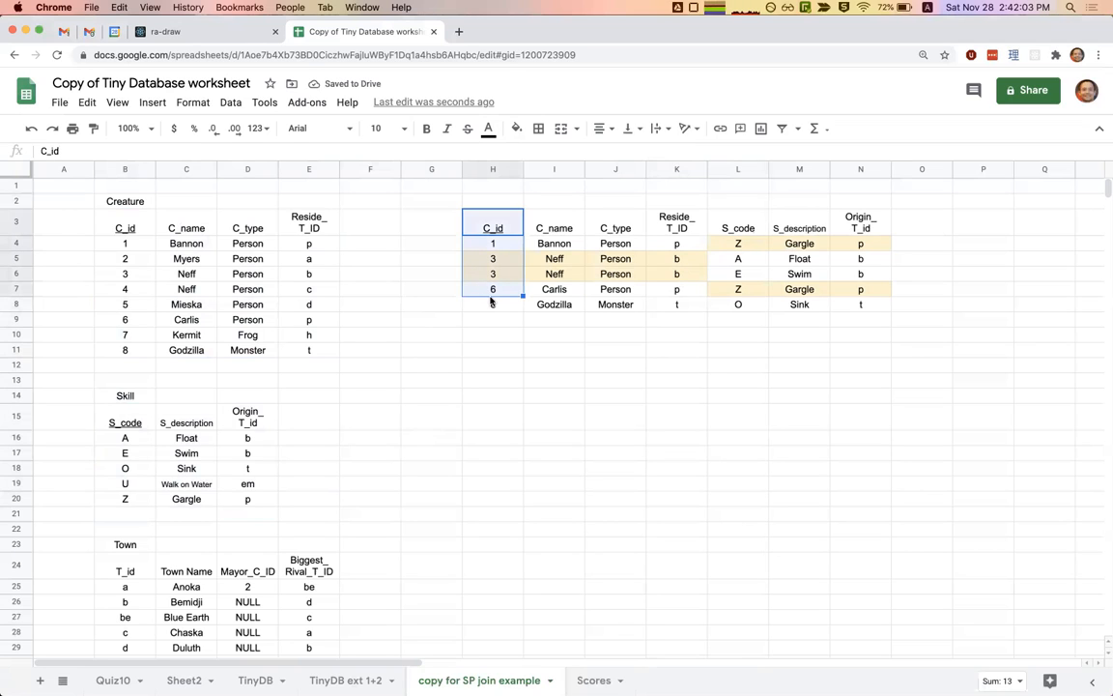
click(492, 302)
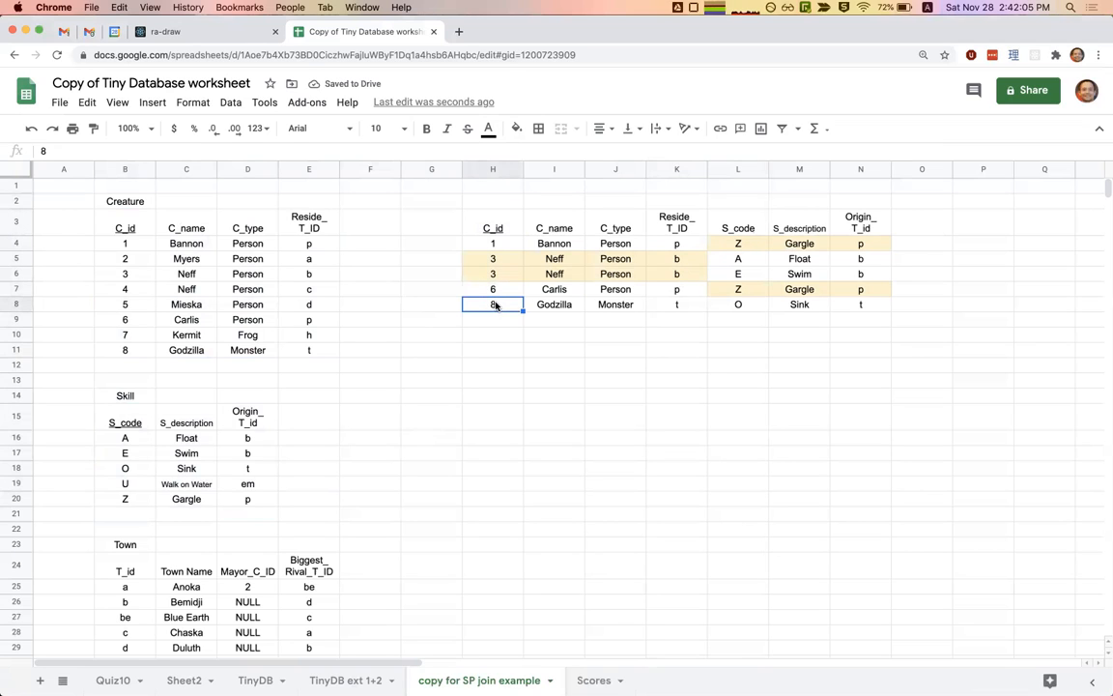
click(738, 226)
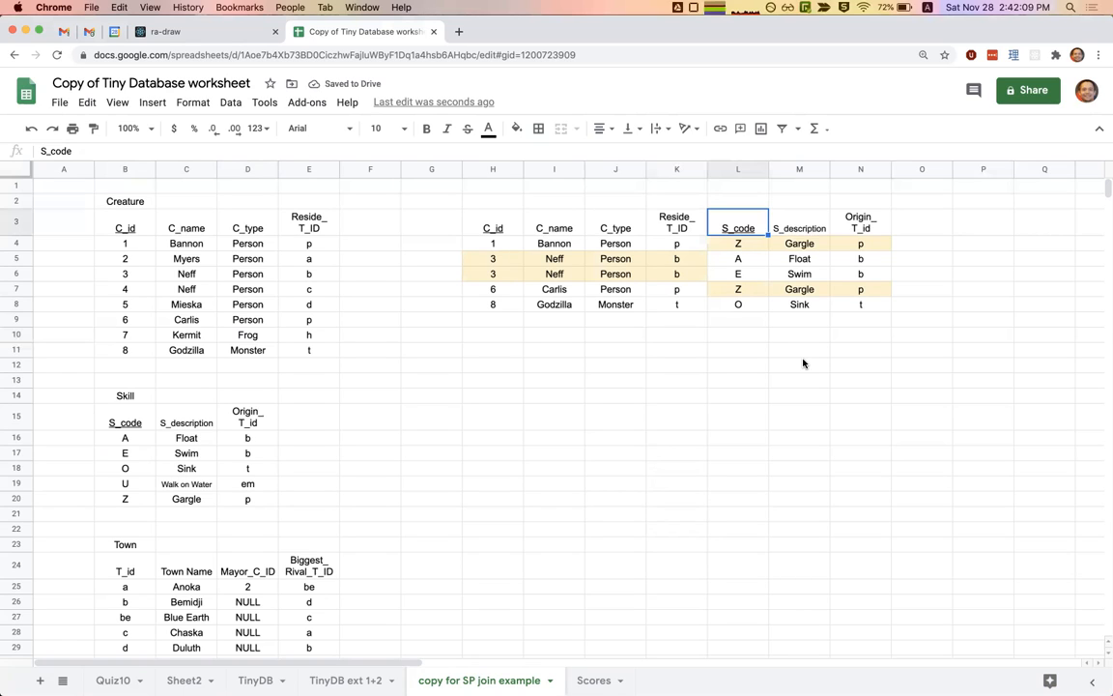
Title the joined table in H2 "Same-Town (Resides in the origin town) Creature-Skill Pair" and left-align the title
click(473, 200)
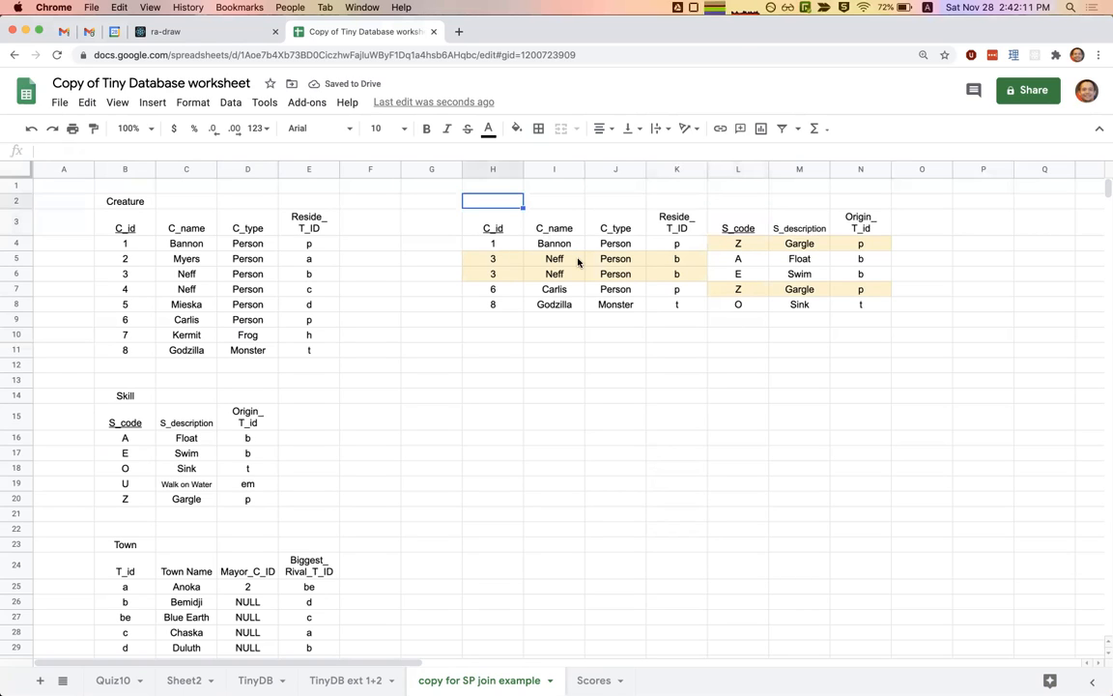
text(Creature-S)
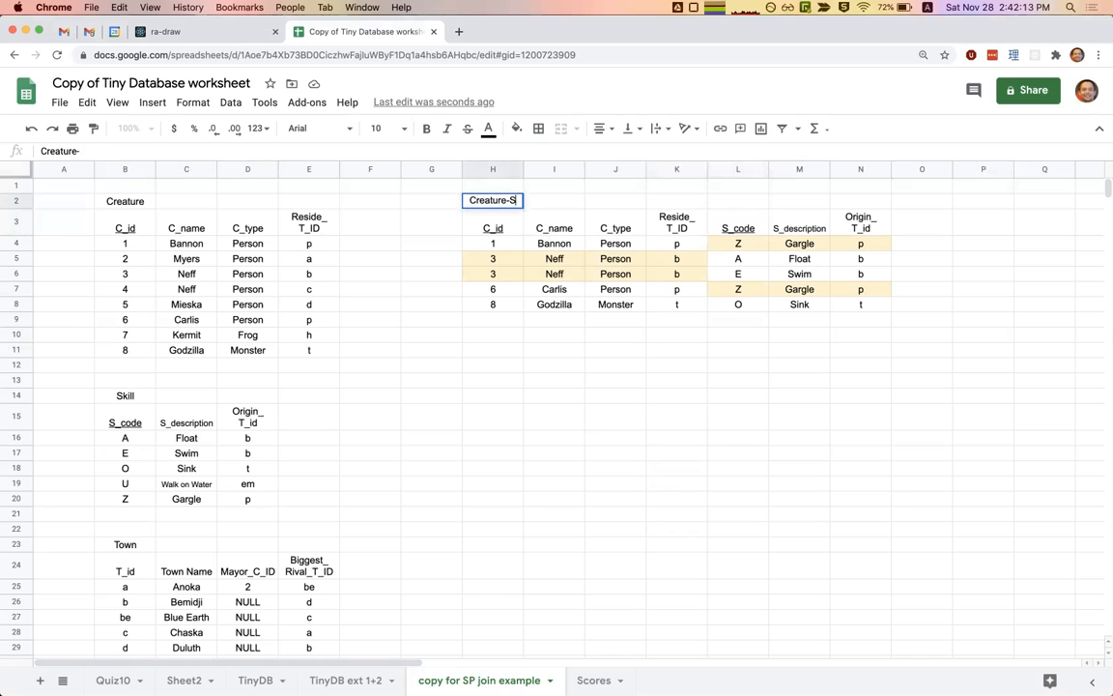
text(kill Pair)
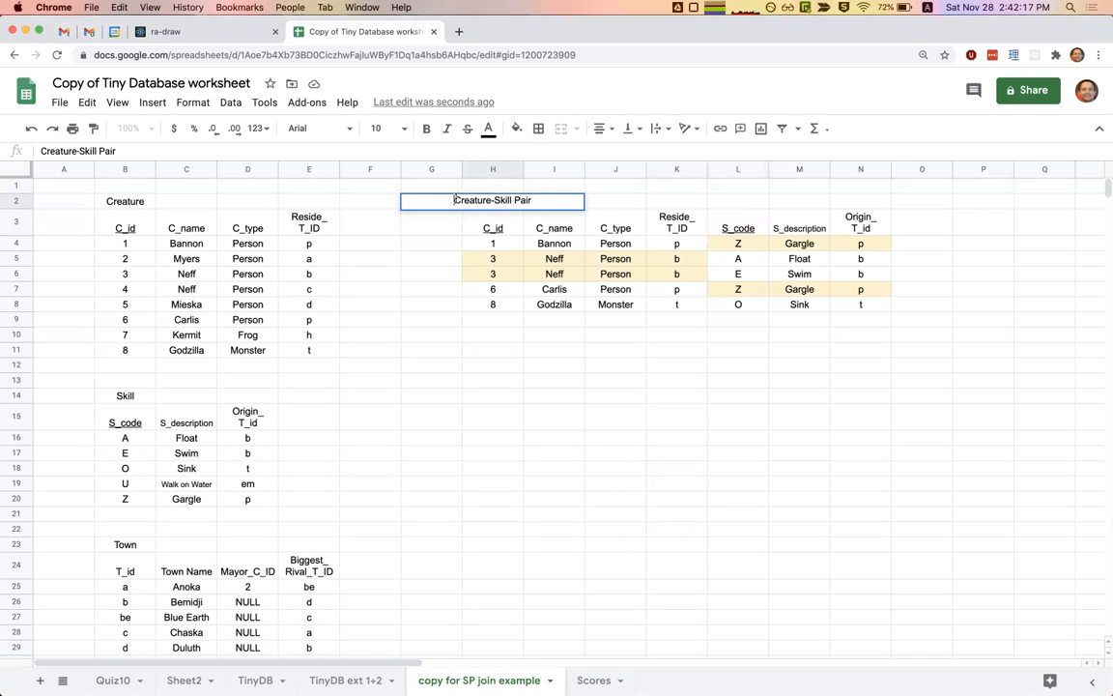
text(Same-Town ()
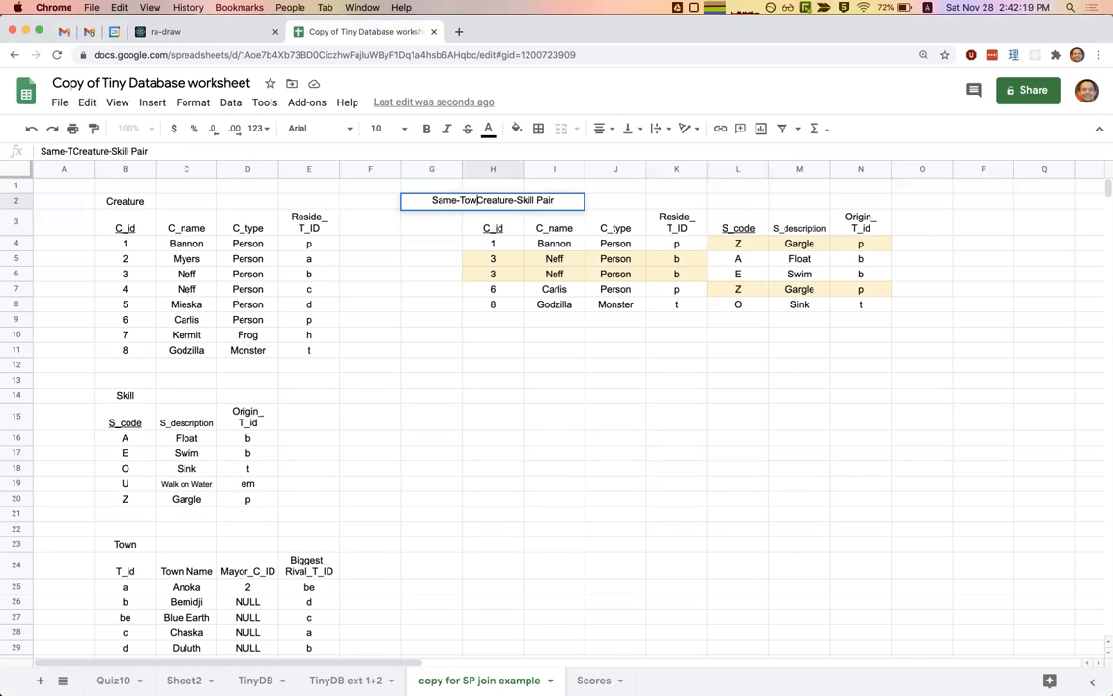
text(Resides in the )
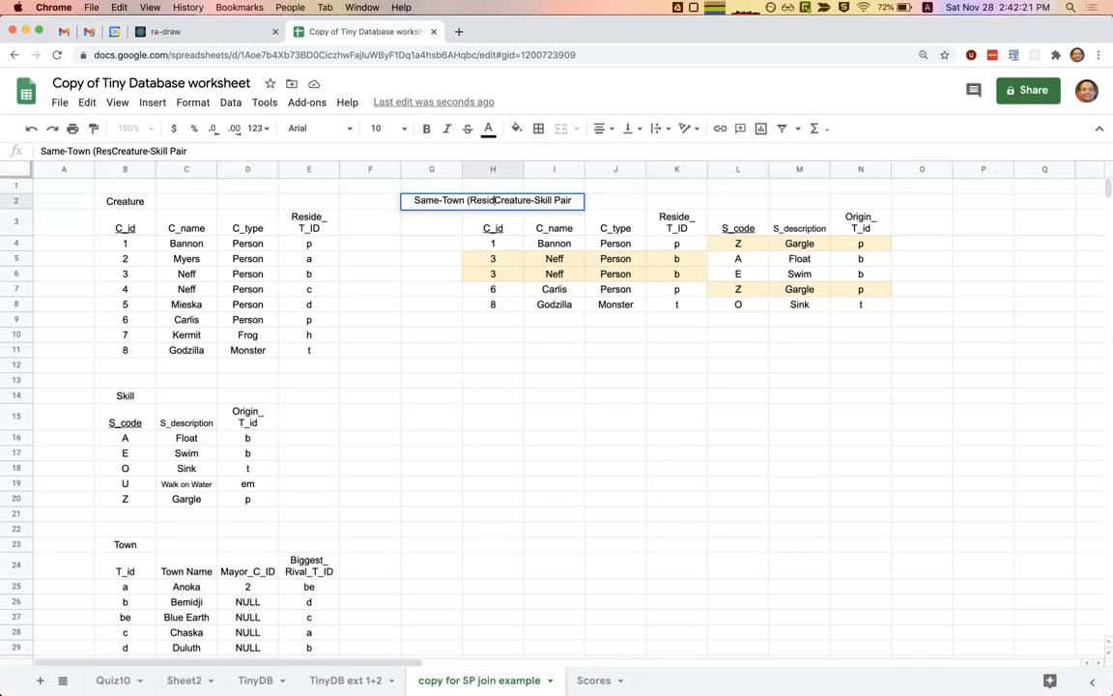
text(origin town))
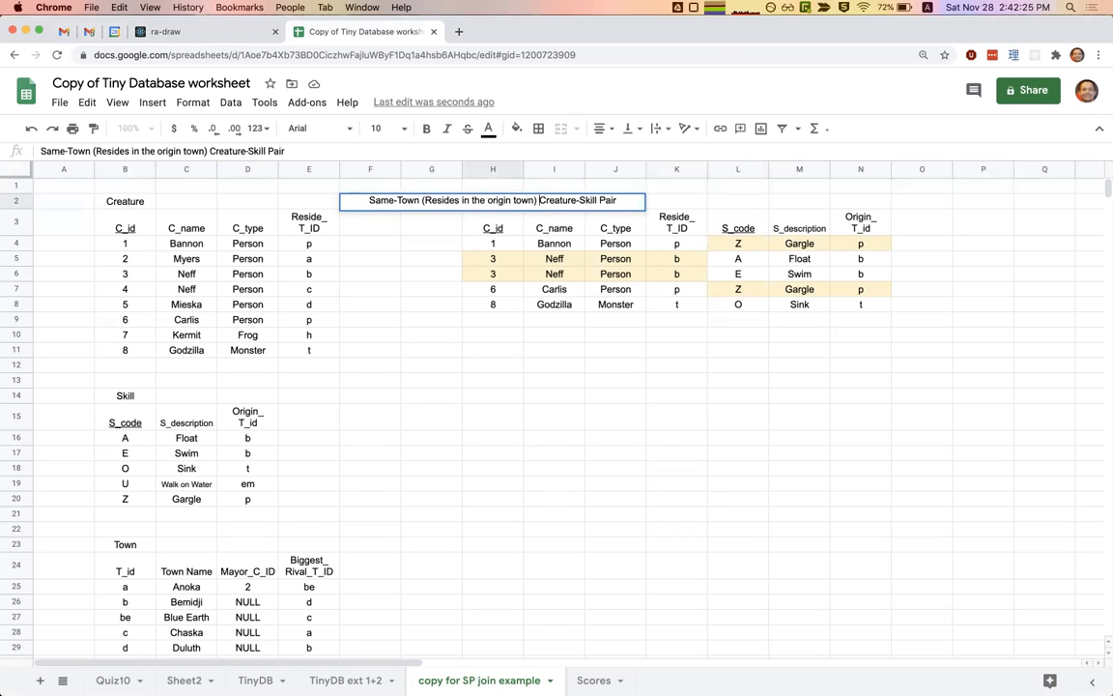
click(493, 201)
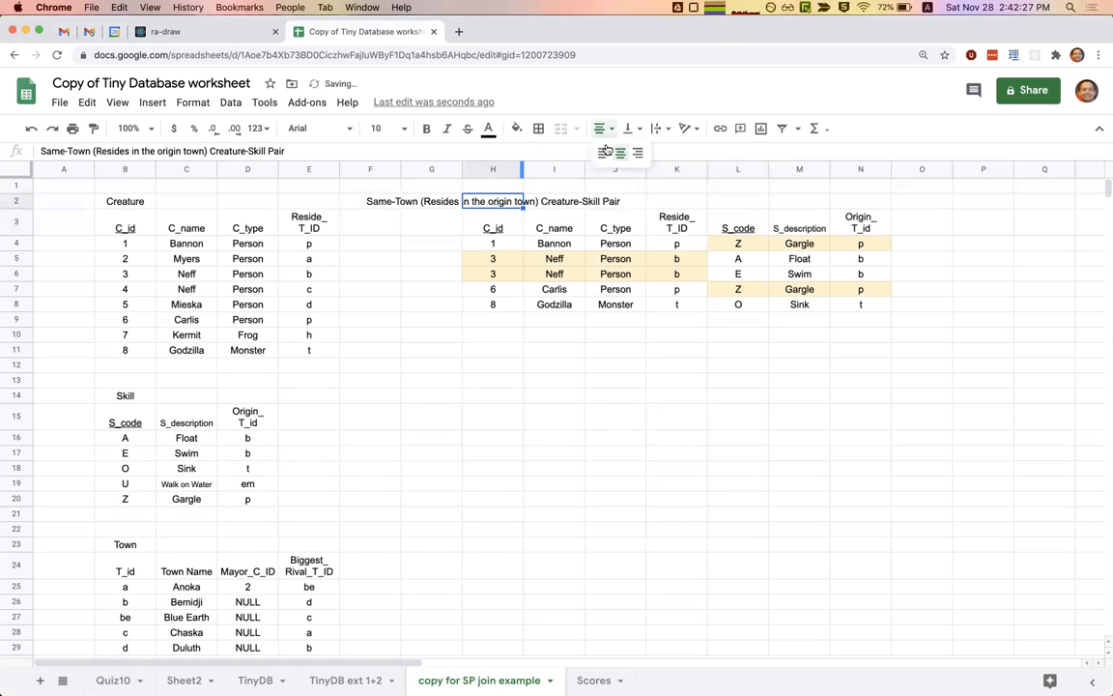
key(super+shift+l)
click(630, 408)
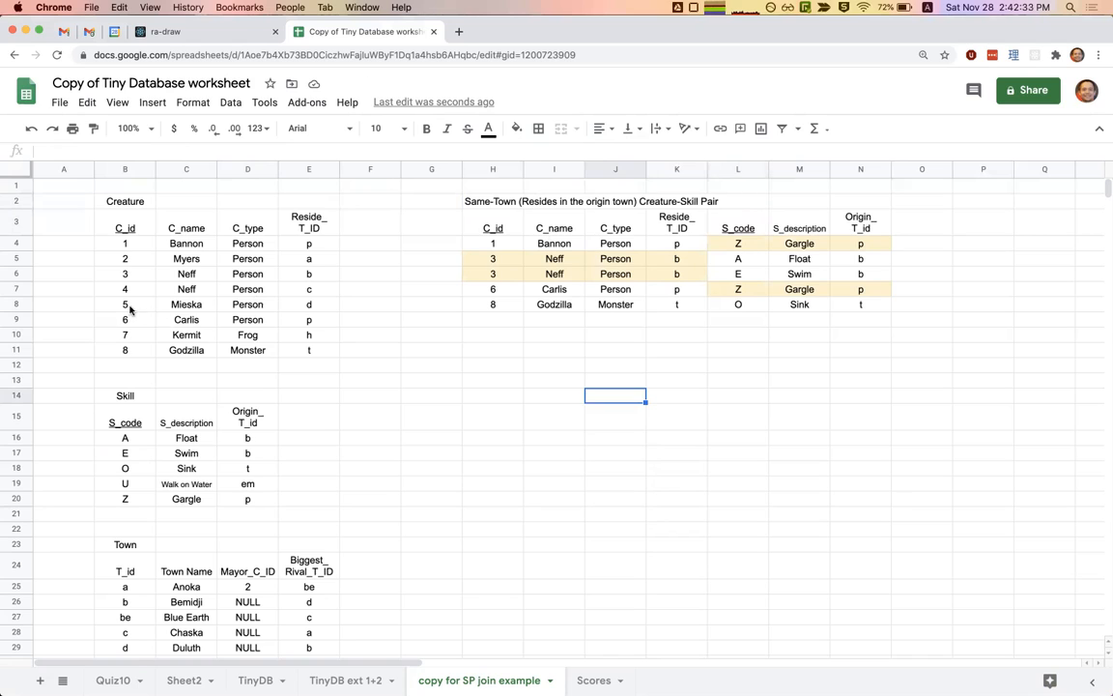
Examine the unmatched creature 5 and Walk on Water rows, the matching town values, and the repeated creature and skill rows
drag(124, 304, 310, 305)
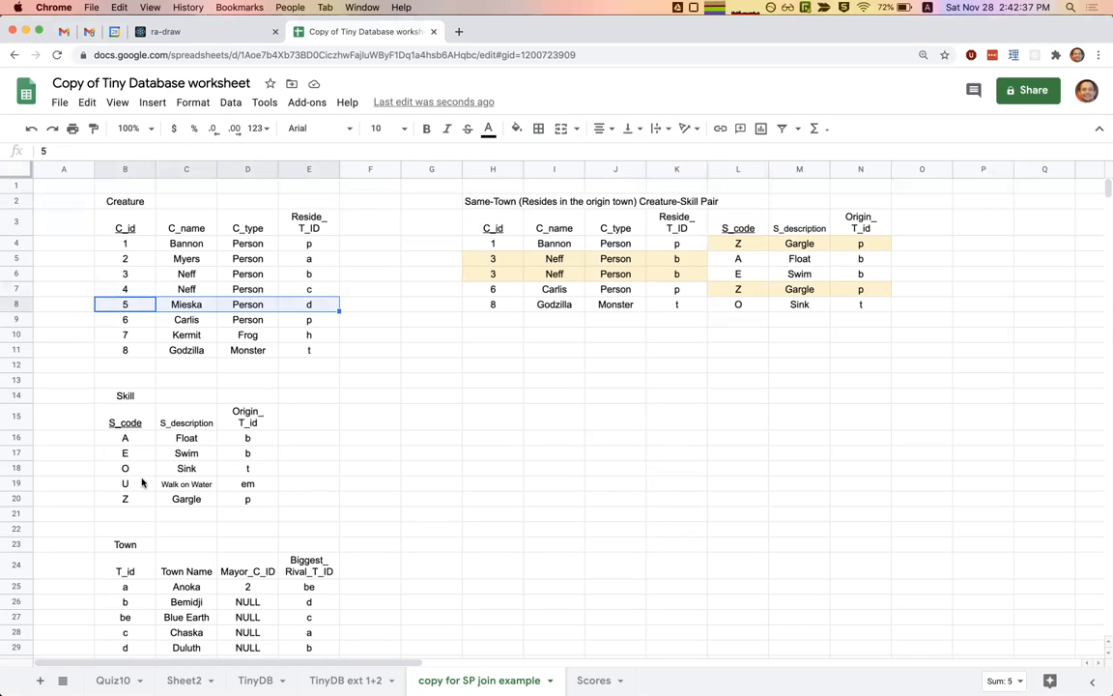
drag(141, 482, 253, 483)
drag(502, 305, 676, 307)
click(677, 305)
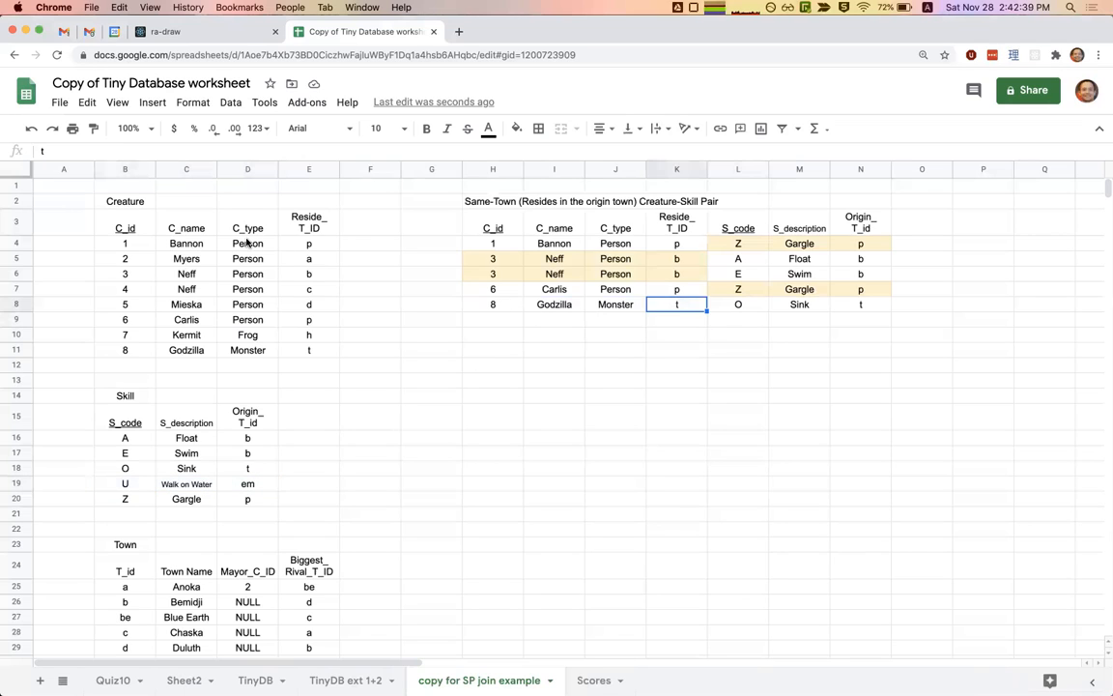
click(248, 242)
click(224, 502)
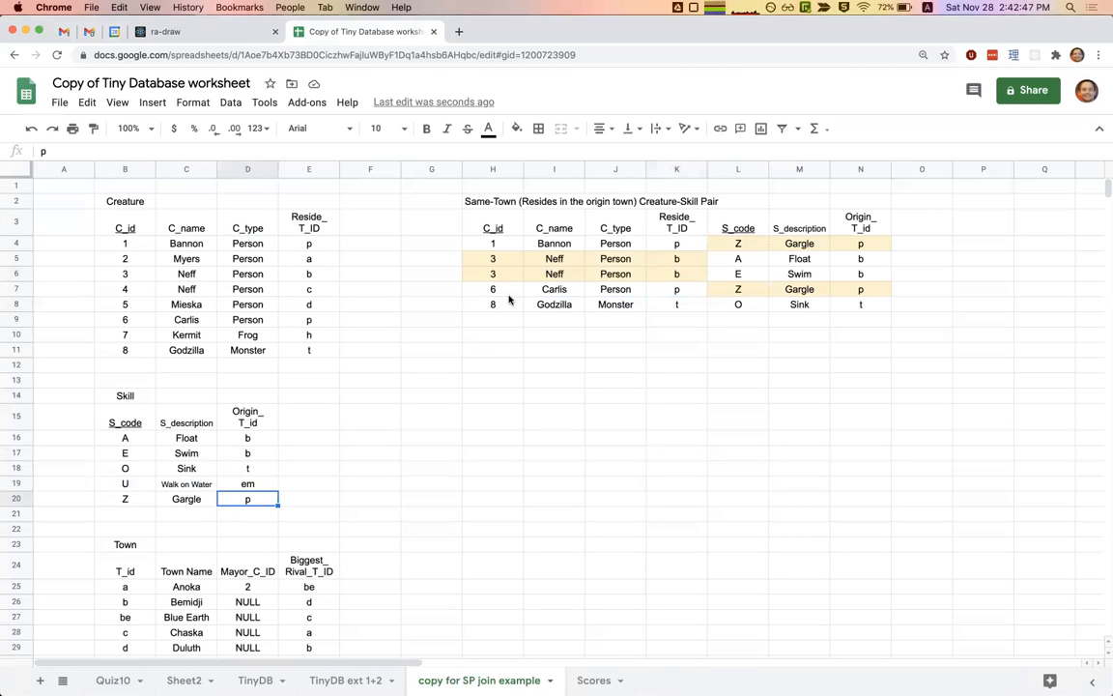
drag(488, 259, 676, 274)
drag(738, 290, 859, 290)
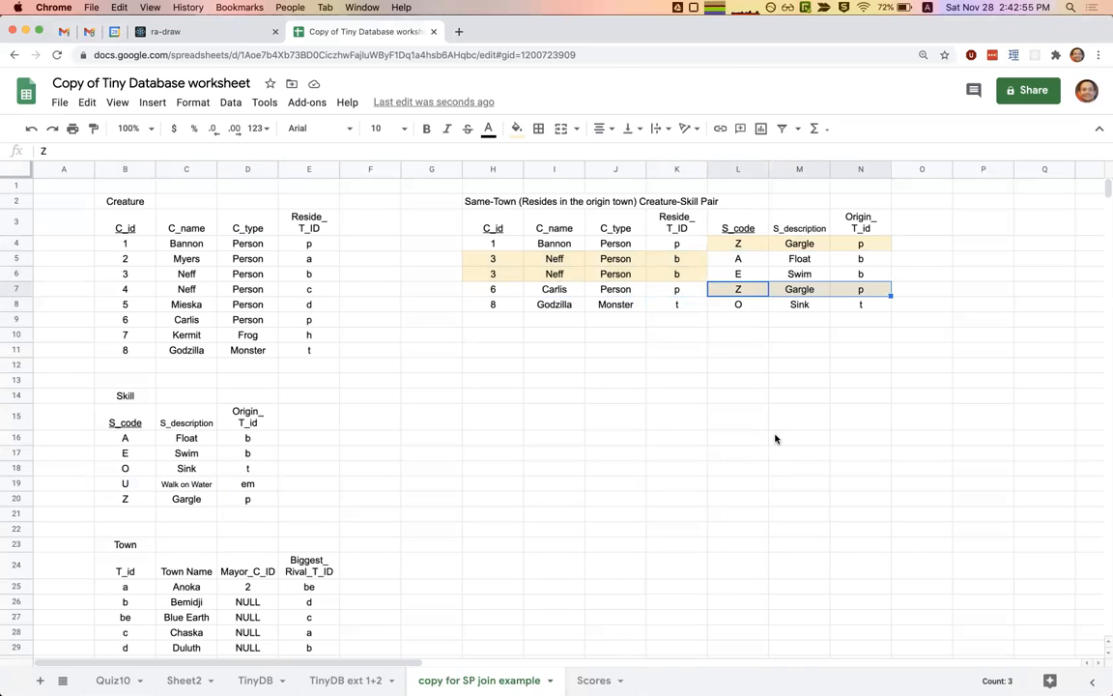
Switch to the ra-draw diagram and add a Match Join between the standalone Good Achievement and Creature relations
click(188, 32)
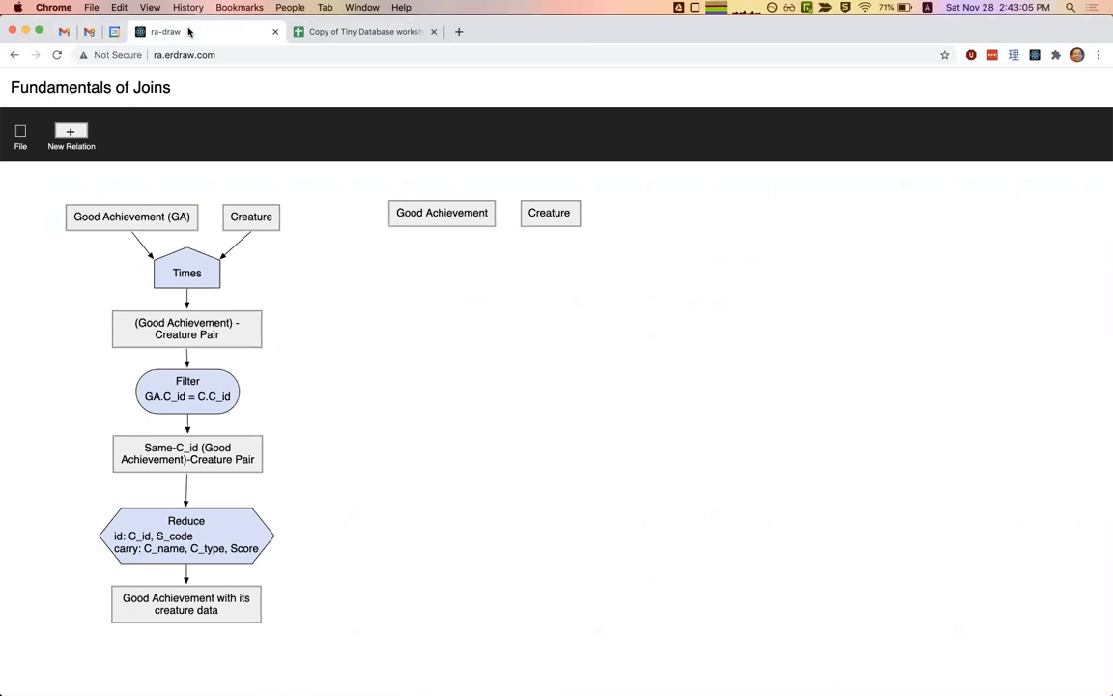
click(449, 215)
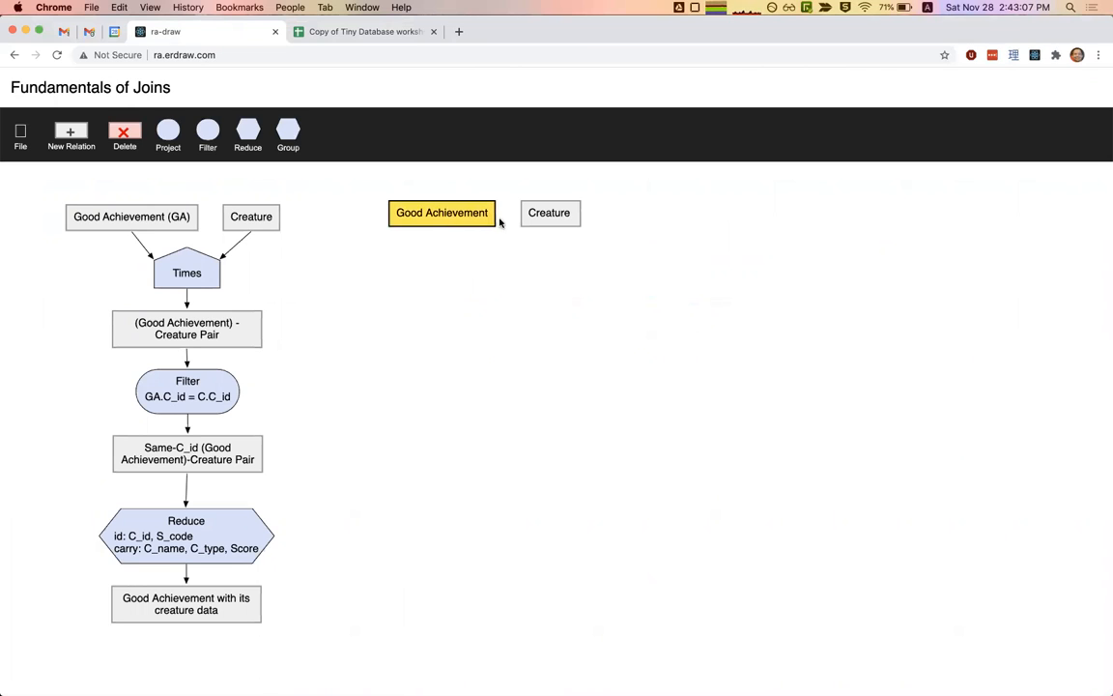
shift+click(550, 214)
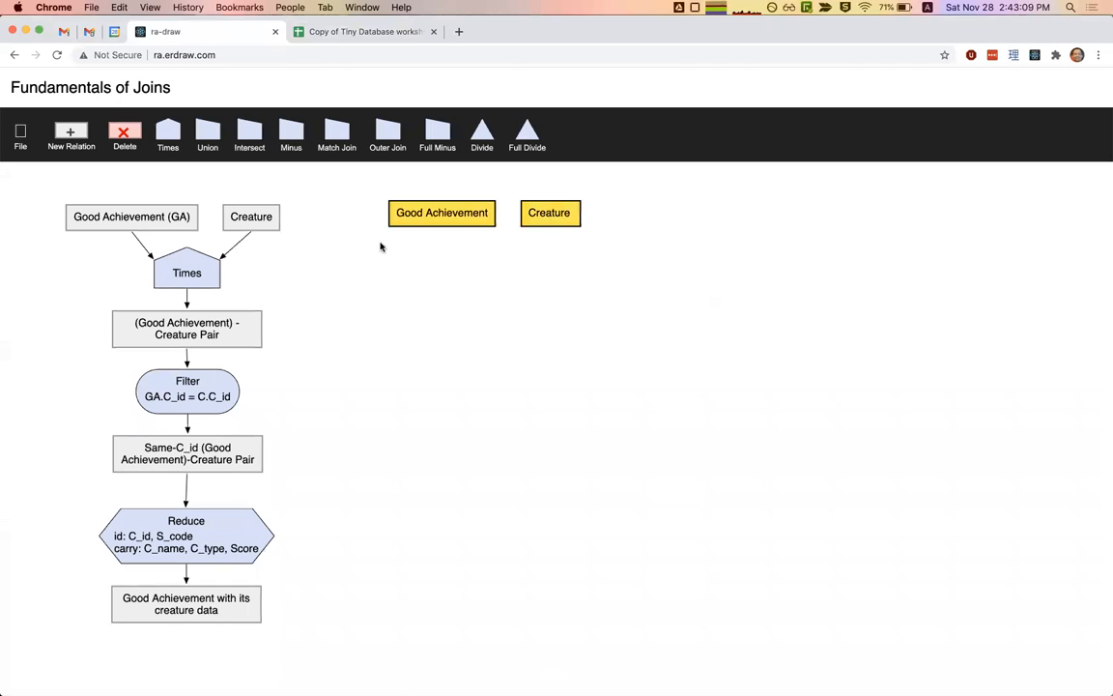
click(336, 137)
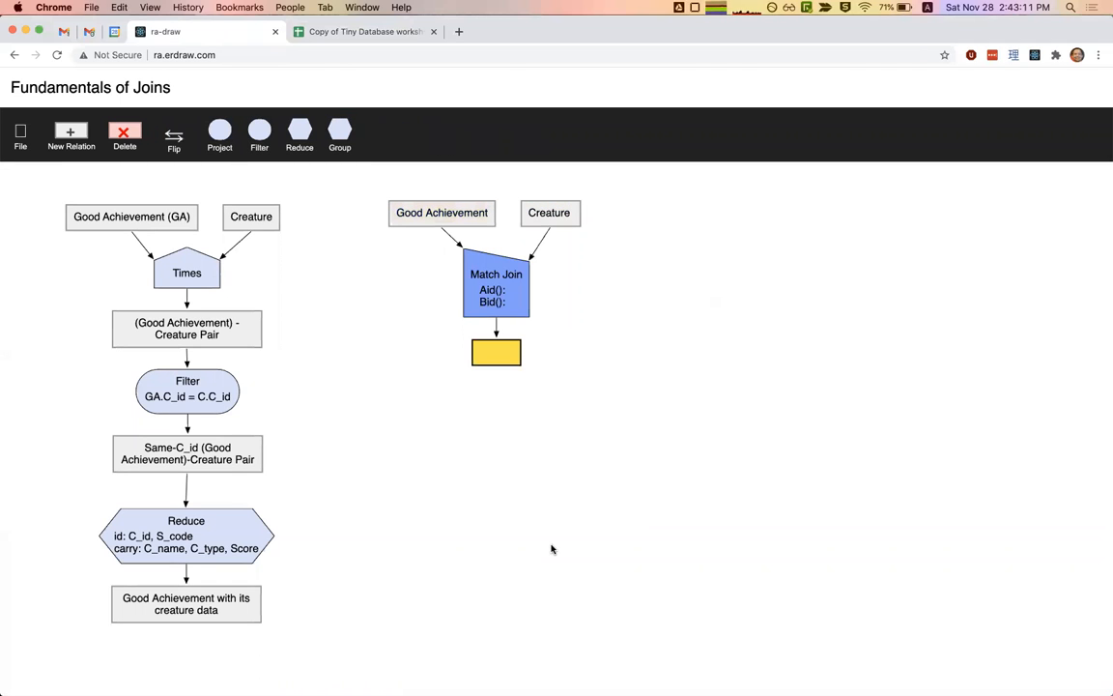